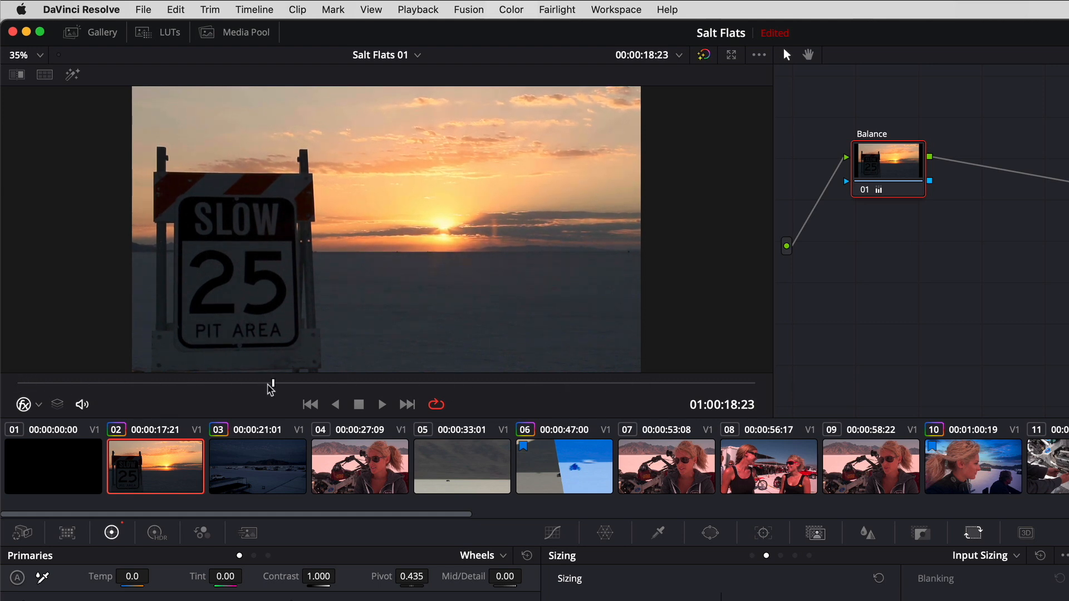
Step: Magnify the sunset clip to 200% and examine the noise in the dark salt flat below the horizon
{"action": "left_click", "coordinate": [40, 58]}
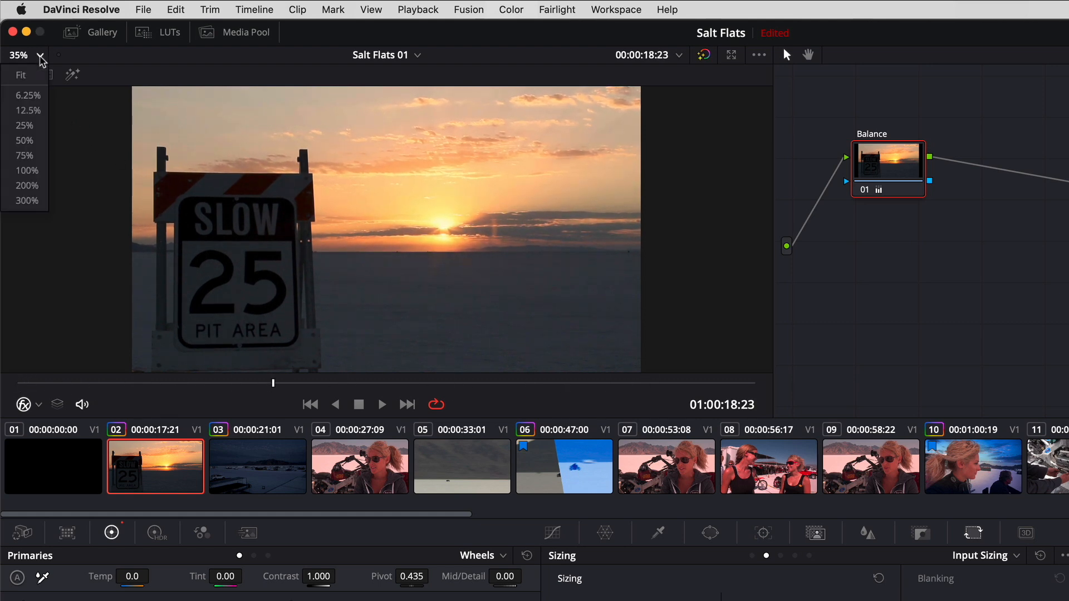
{"action": "left_click", "coordinate": [40, 189]}
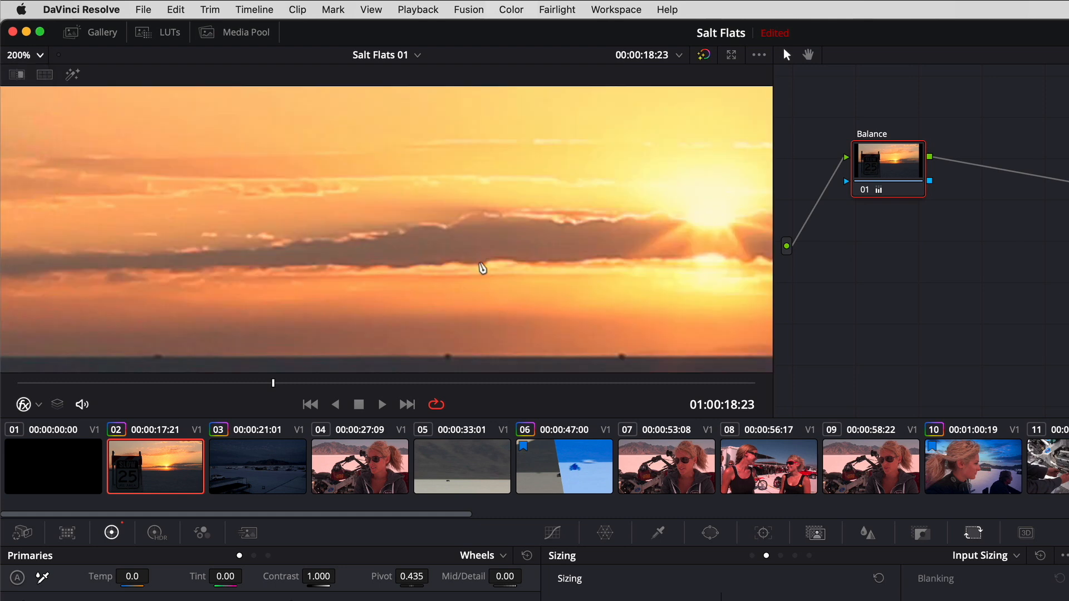
{"action": "scroll", "coordinate": [485, 295], "scroll_direction": "down", "scroll_amount": 5}
{"action": "left_click_drag", "start_coordinate": [448, 323], "coordinate": [429, 186]}
{"action": "mouse_move", "coordinate": [275, 382]}
{"action": "left_mouse_down"}
{"action": "mouse_move", "coordinate": [652, 405]}
{"action": "mouse_move", "coordinate": [52, 382]}
{"action": "mouse_move", "coordinate": [746, 381]}
{"action": "mouse_move", "coordinate": [100, 376]}
{"action": "mouse_move", "coordinate": [611, 391]}
{"action": "mouse_move", "coordinate": [262, 384]}
{"action": "left_mouse_up"}
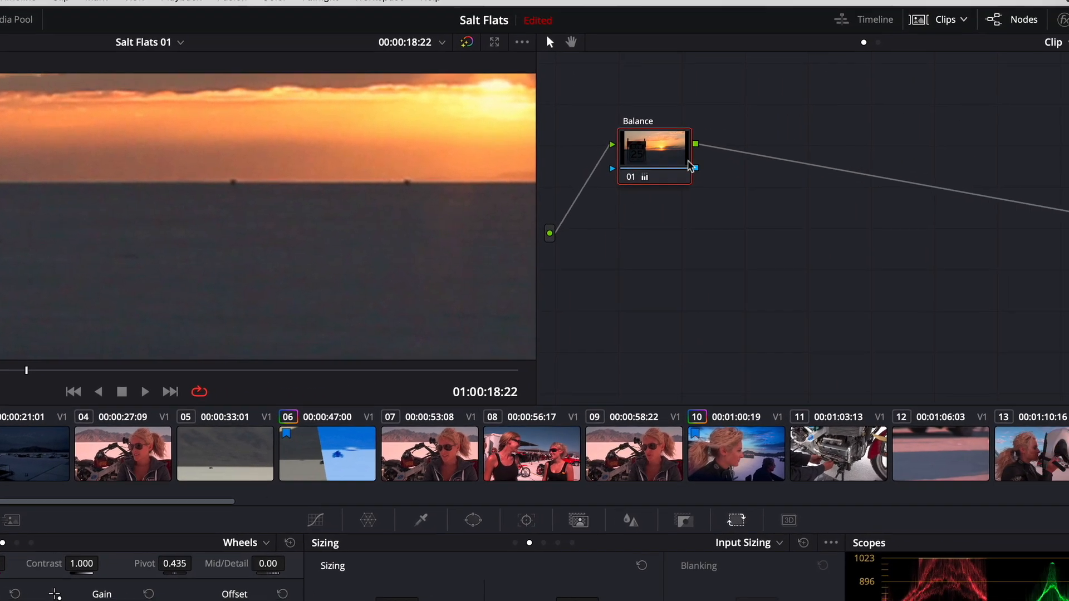
Step: Add a serial node ahead of the Balance node and label it NR
{"action": "left_click_drag", "start_coordinate": [903, 174], "coordinate": [1025, 173]}
{"action": "left_click_drag", "start_coordinate": [652, 158], "coordinate": [654, 161]}
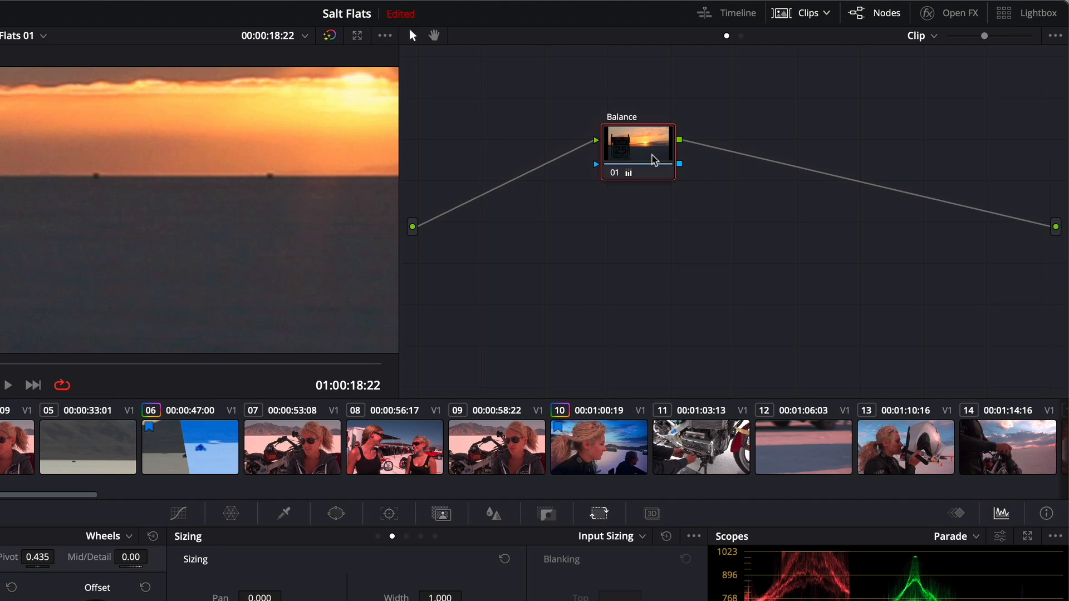
{"action": "key", "text": "shift+s"}
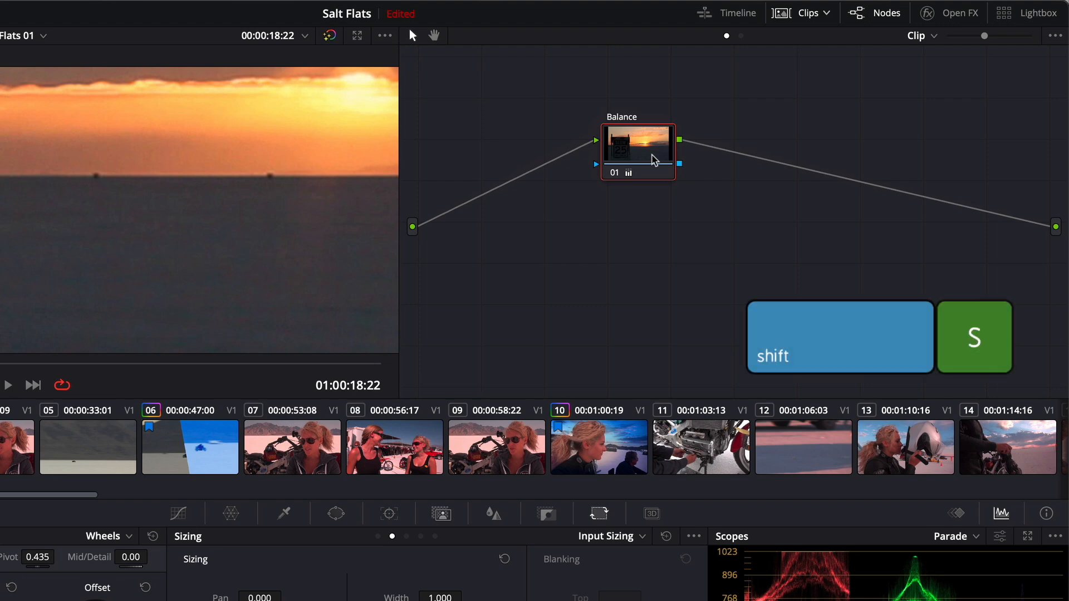
{"action": "left_click_drag", "start_coordinate": [650, 223], "coordinate": [533, 161]}
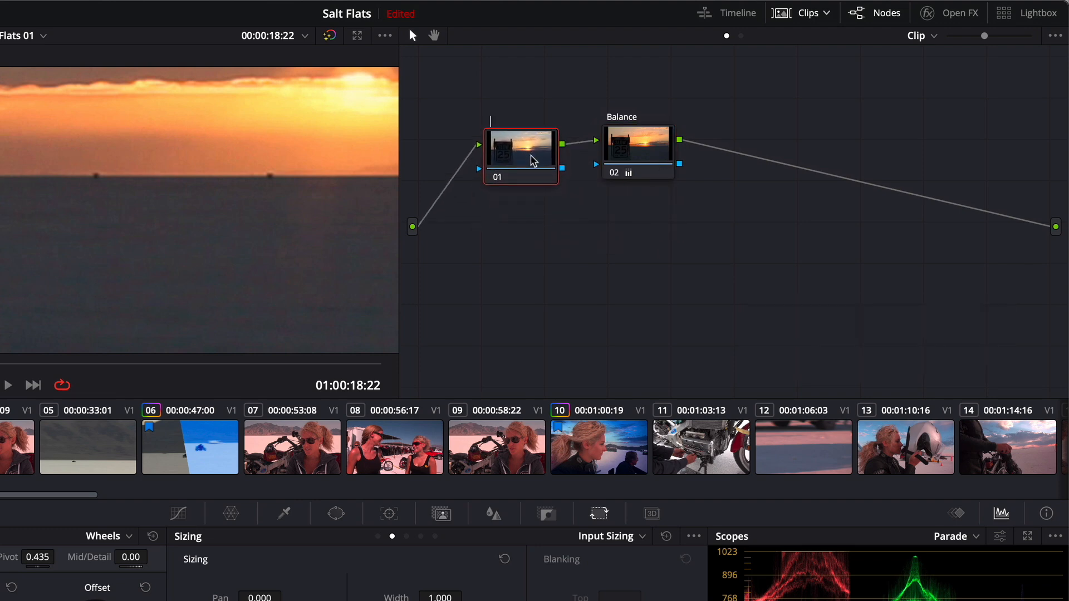
{"action": "type", "text": "NR"}
{"action": "key", "text": "Return"}
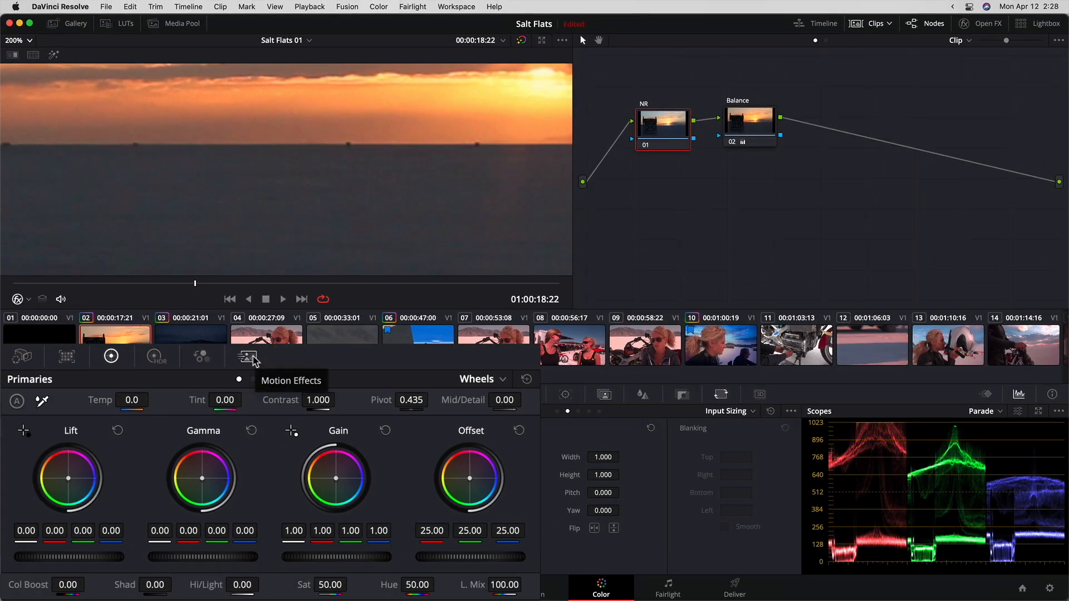
Step: In the NR node's motion effects, set temporal noise reduction to 2 frames with the Better motion estimation type
{"action": "left_click", "coordinate": [248, 357]}
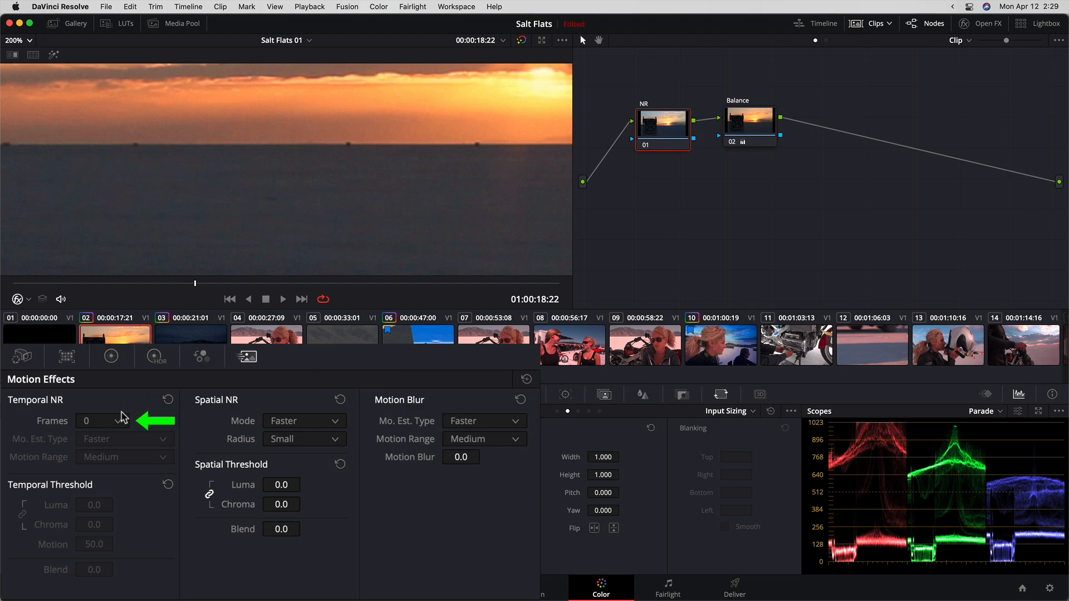
{"action": "left_click", "coordinate": [117, 425]}
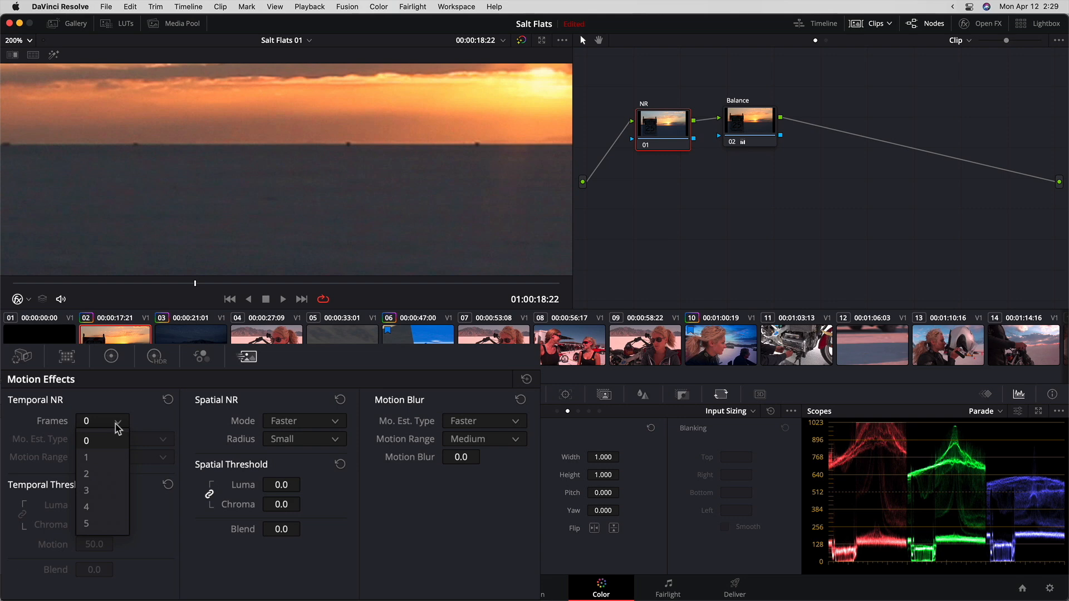
{"action": "left_click", "coordinate": [112, 478]}
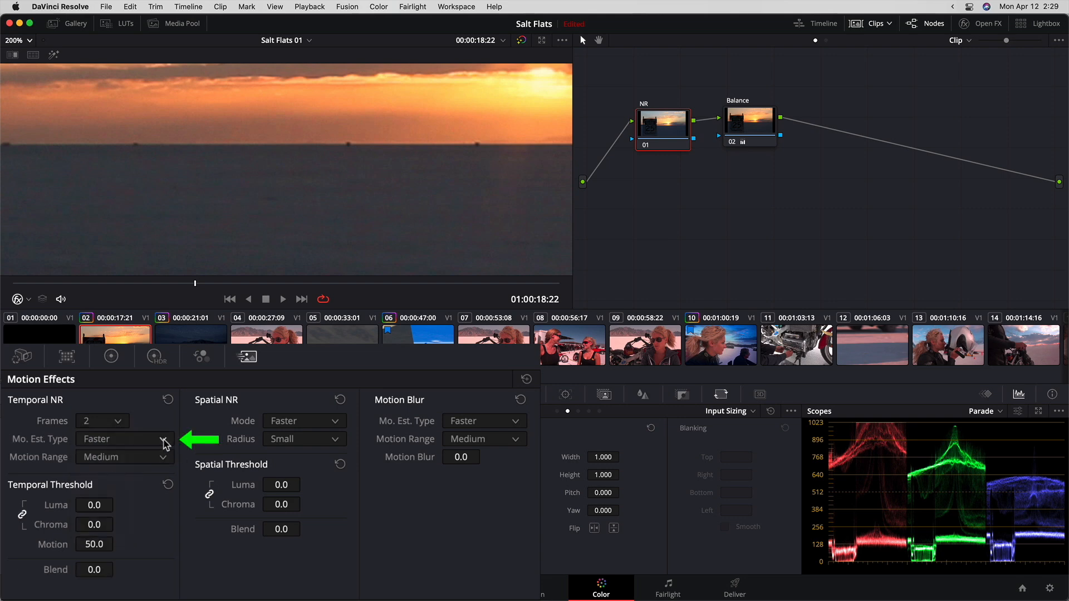
{"action": "left_click", "coordinate": [163, 440]}
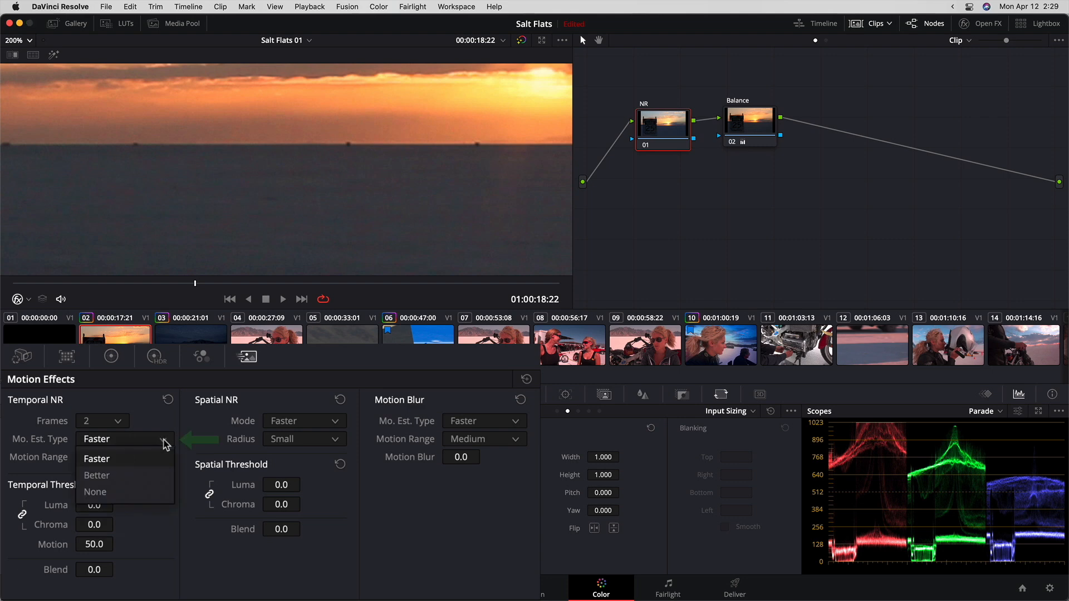
{"action": "left_click", "coordinate": [149, 477]}
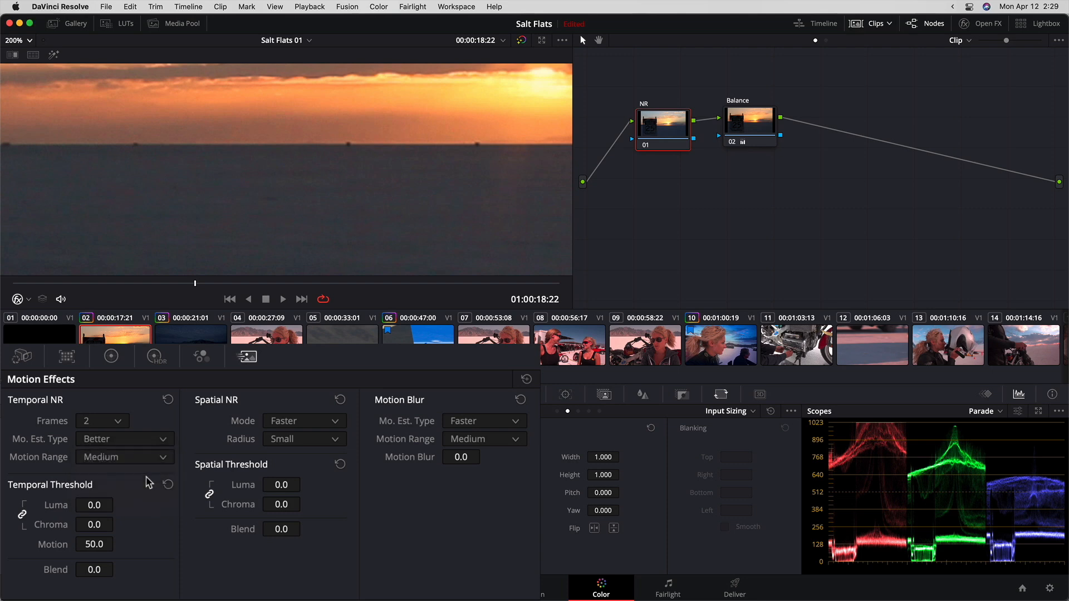
Step: Check the clip's movement, set the temporal motion range to Small, and raise the linked luma and chroma thresholds to 17.4
{"action": "left_click", "coordinate": [30, 283]}
{"action": "left_click_drag", "start_coordinate": [30, 283], "coordinate": [89, 289]}
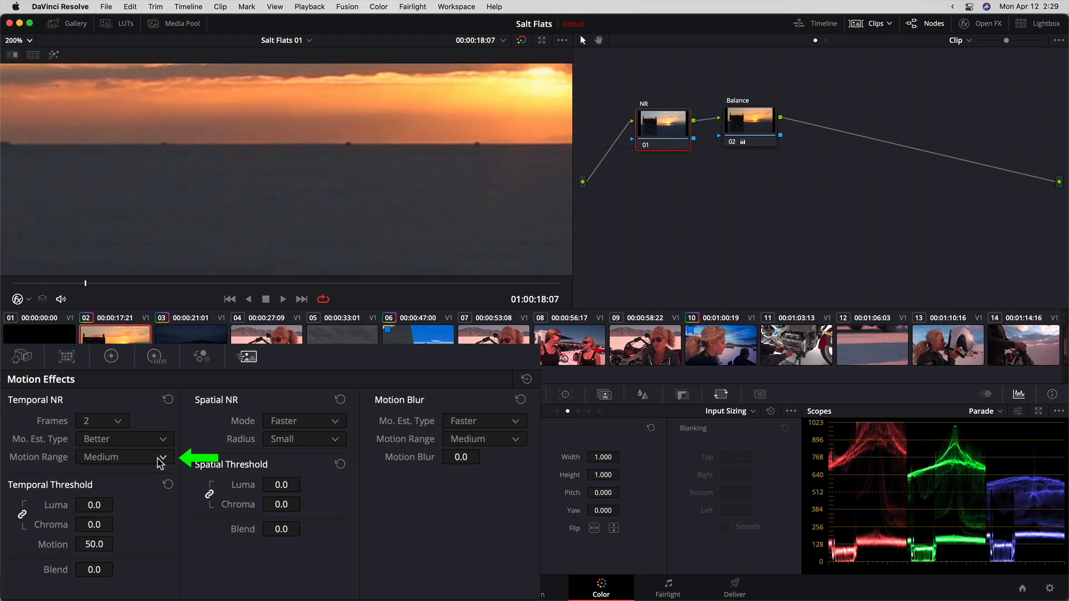
{"action": "left_click", "coordinate": [162, 459]}
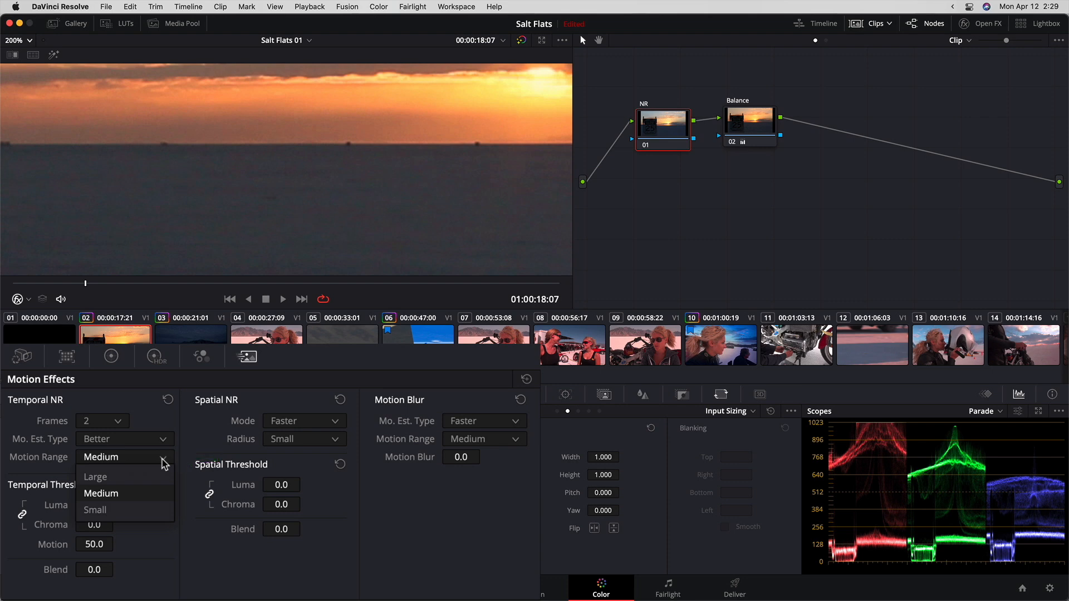
{"action": "left_click", "coordinate": [146, 508]}
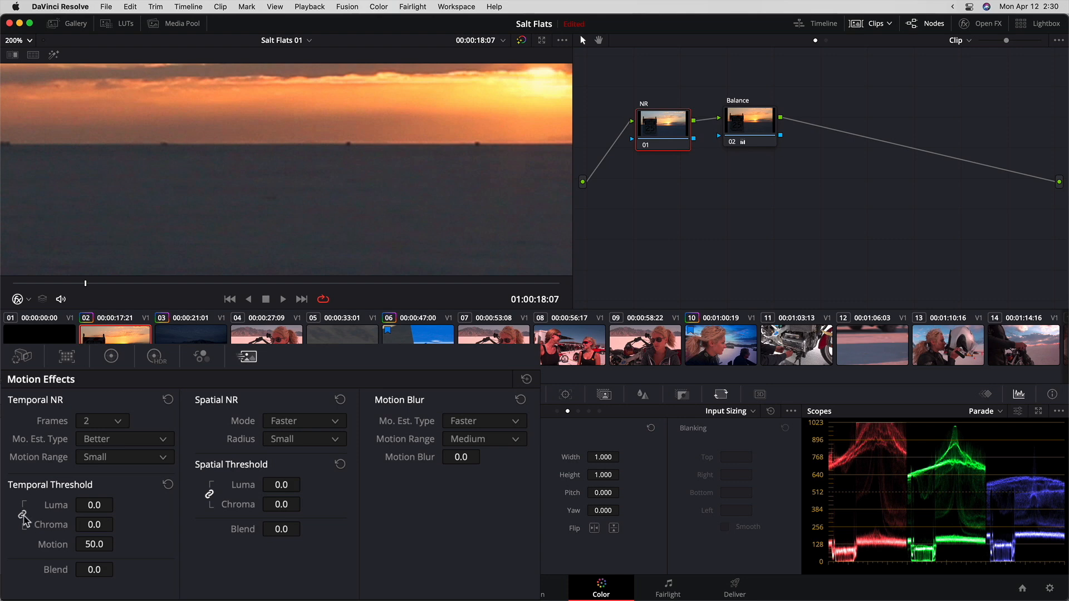
{"action": "left_click_drag", "start_coordinate": [79, 520], "coordinate": [118, 505]}
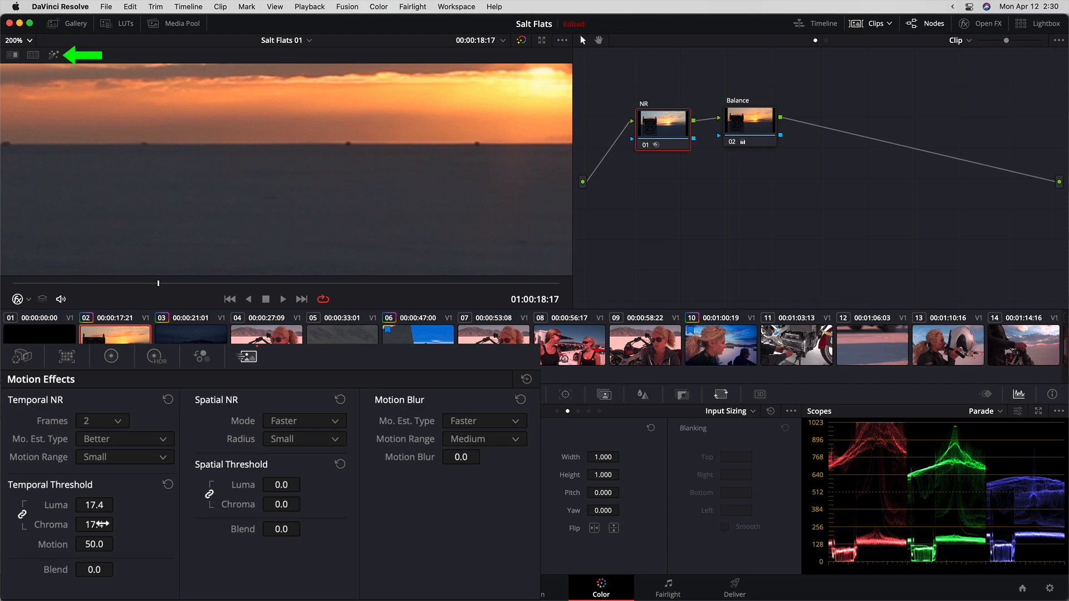
Step: Inspect the removed noise with the A/B difference highlight at 00:00:19:04, showing the whole frame in the enlarged viewer
{"action": "left_click", "coordinate": [54, 55]}
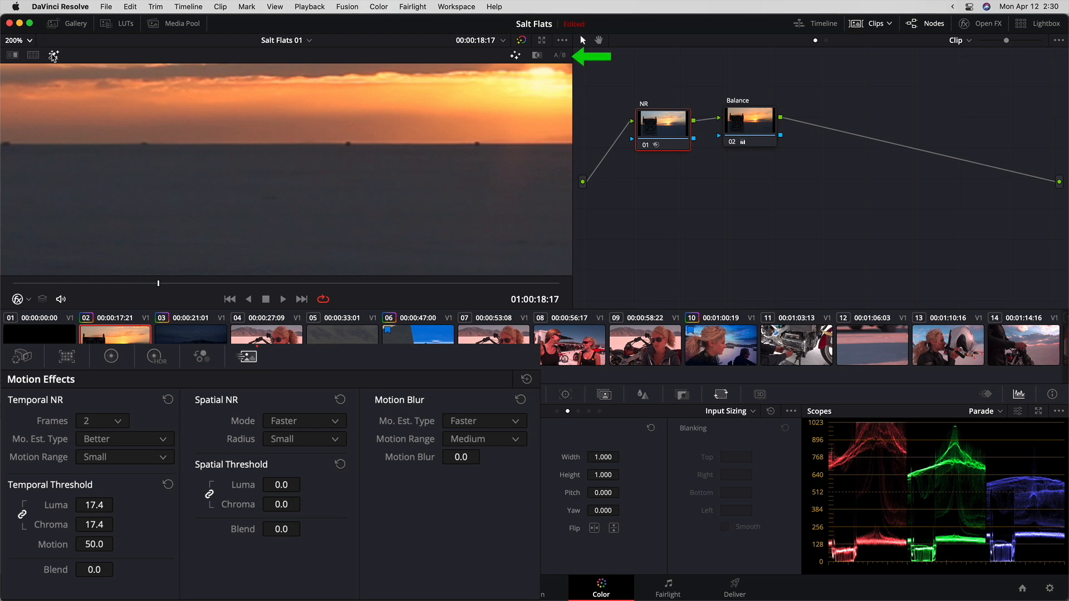
{"action": "left_click", "coordinate": [558, 55]}
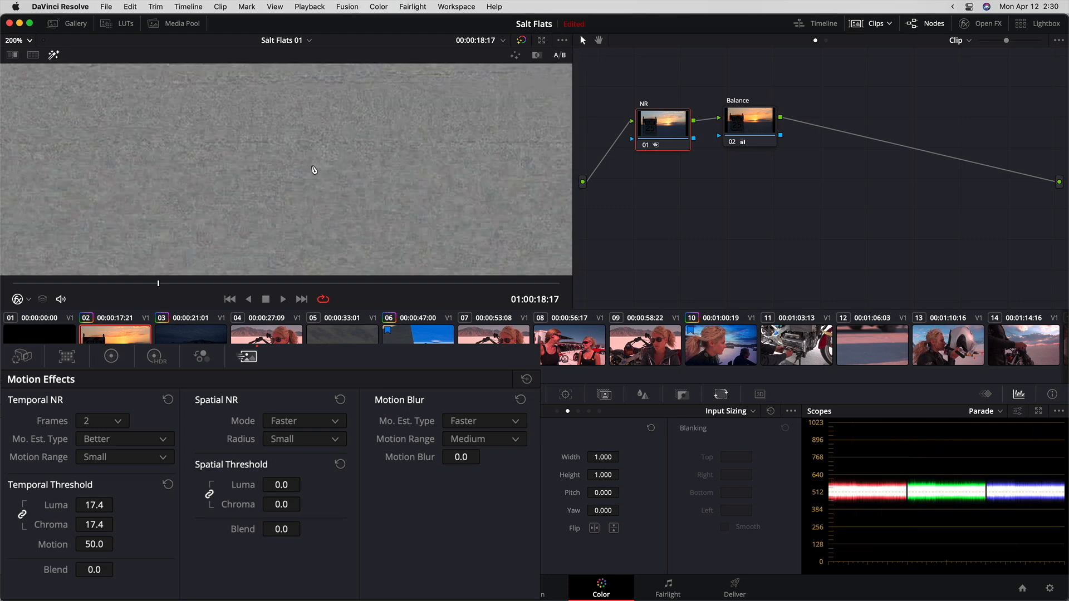
{"action": "key", "text": "shift+z"}
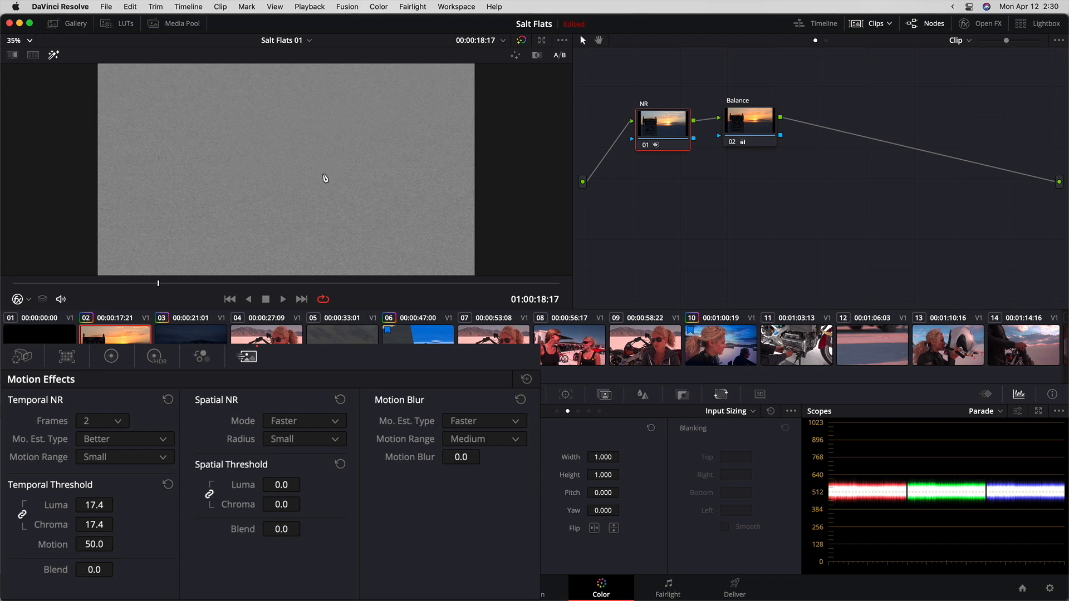
{"action": "left_click_drag", "start_coordinate": [159, 283], "coordinate": [220, 273]}
{"action": "key", "text": "alt+f"}
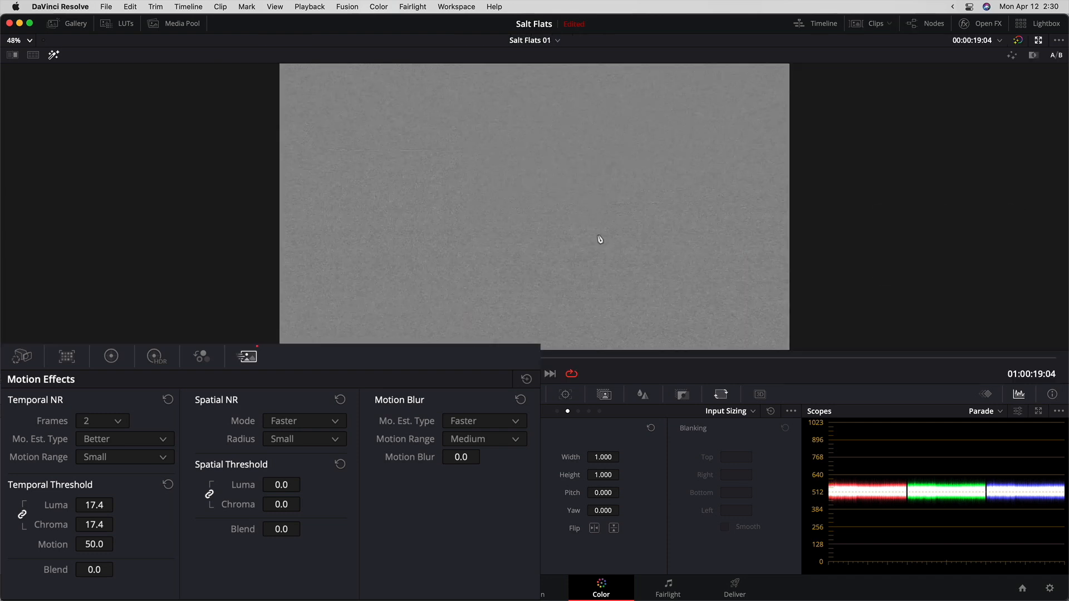
Step: Try linked temporal luma and chroma thresholds of 78 and inspect the difference image for lost edge detail
{"action": "left_click_drag", "start_coordinate": [95, 505], "coordinate": [137, 503]}
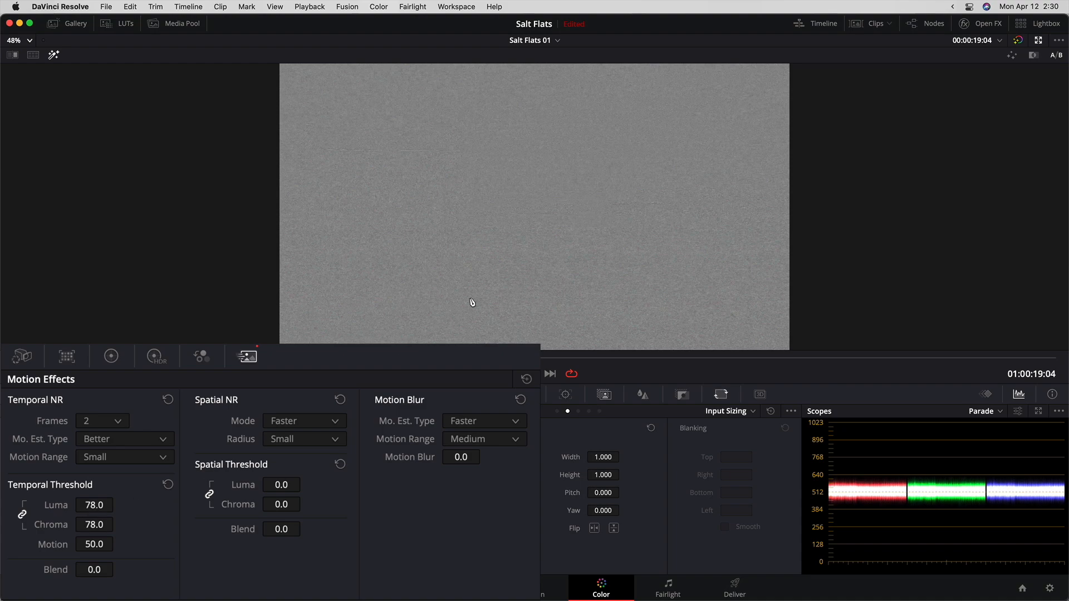
{"action": "scroll", "coordinate": [555, 212], "scroll_direction": "up", "scroll_amount": 8}
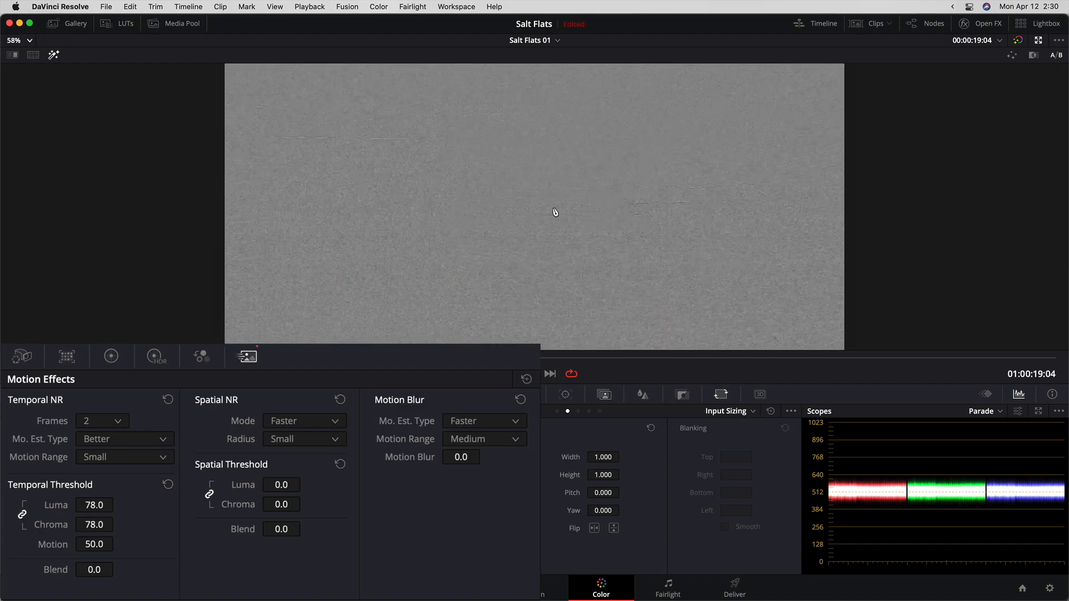
{"action": "scroll", "coordinate": [555, 212], "scroll_direction": "down", "scroll_amount": 3}
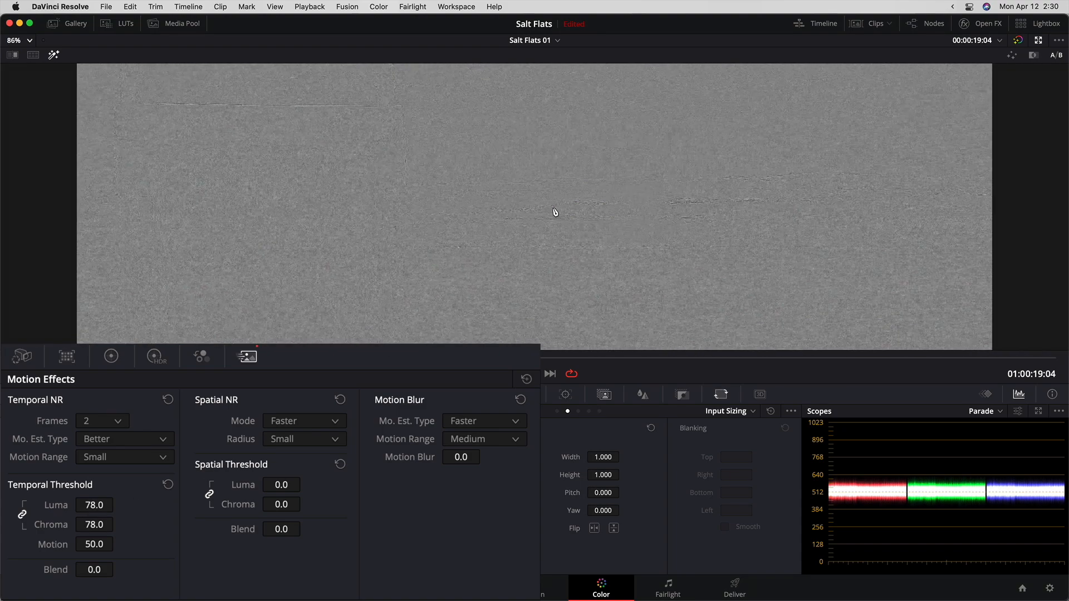
{"action": "scroll", "coordinate": [555, 212], "scroll_direction": "down", "scroll_amount": 5}
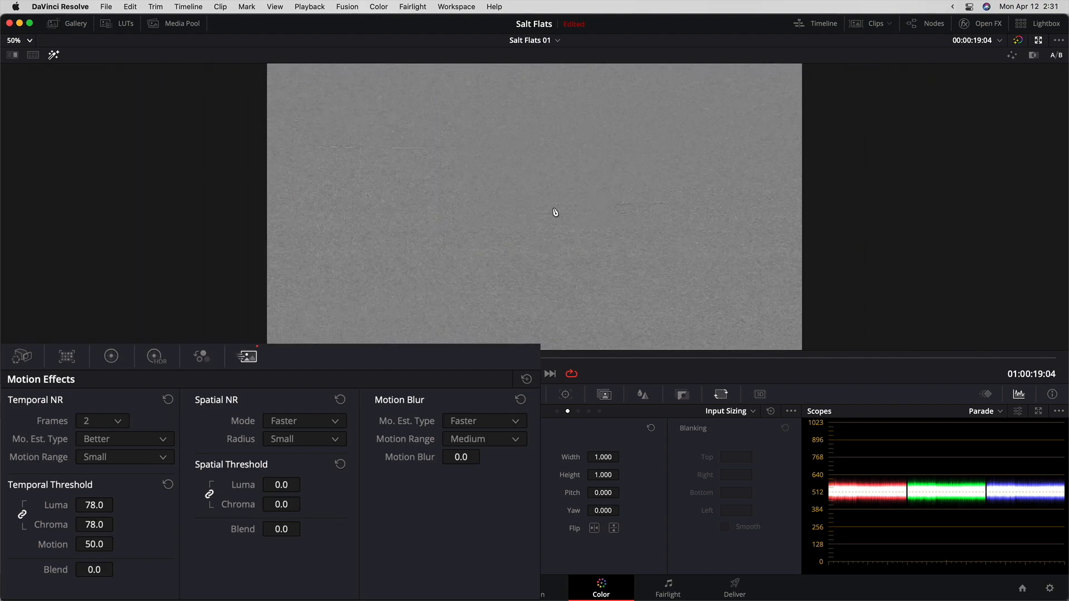
{"action": "scroll", "coordinate": [555, 212], "scroll_direction": "up", "scroll_amount": 7}
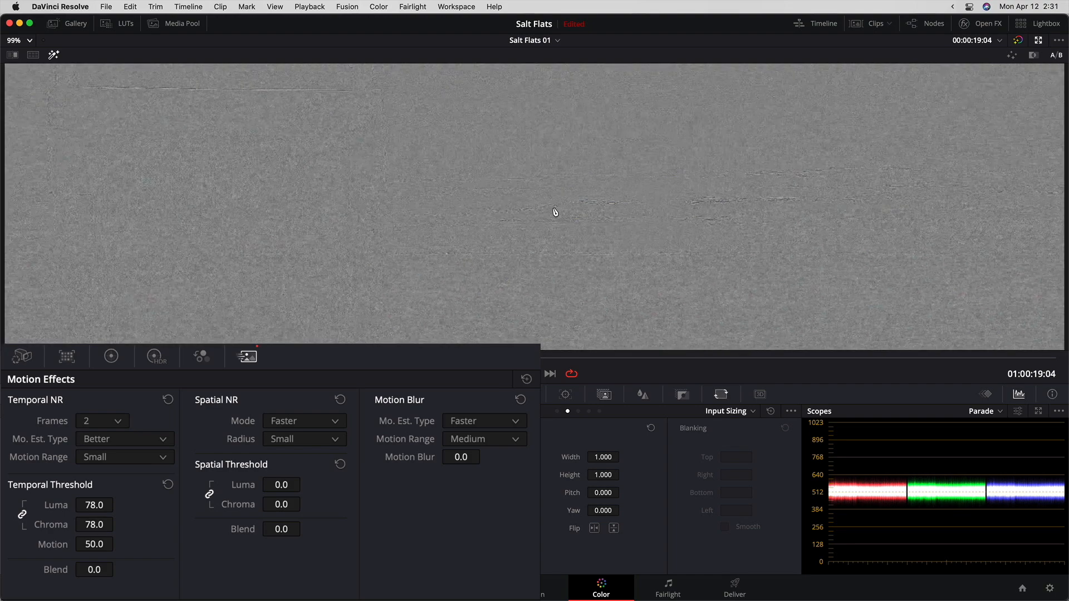
Step: Set the linked temporal luma and chroma thresholds to 15 and return to the normal-size viewer with the difference highlight off
{"action": "left_click", "coordinate": [94, 506]}
{"action": "type", "text": "15"}
{"action": "key", "text": "Return"}
{"action": "key", "text": "shift+h"}
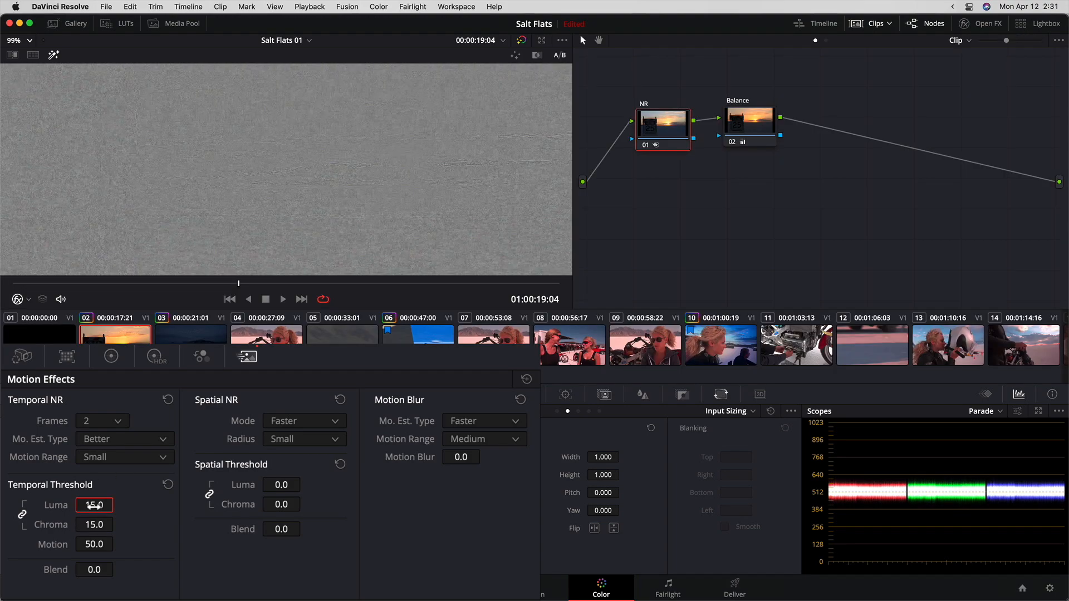
{"action": "key", "text": "shift+h"}
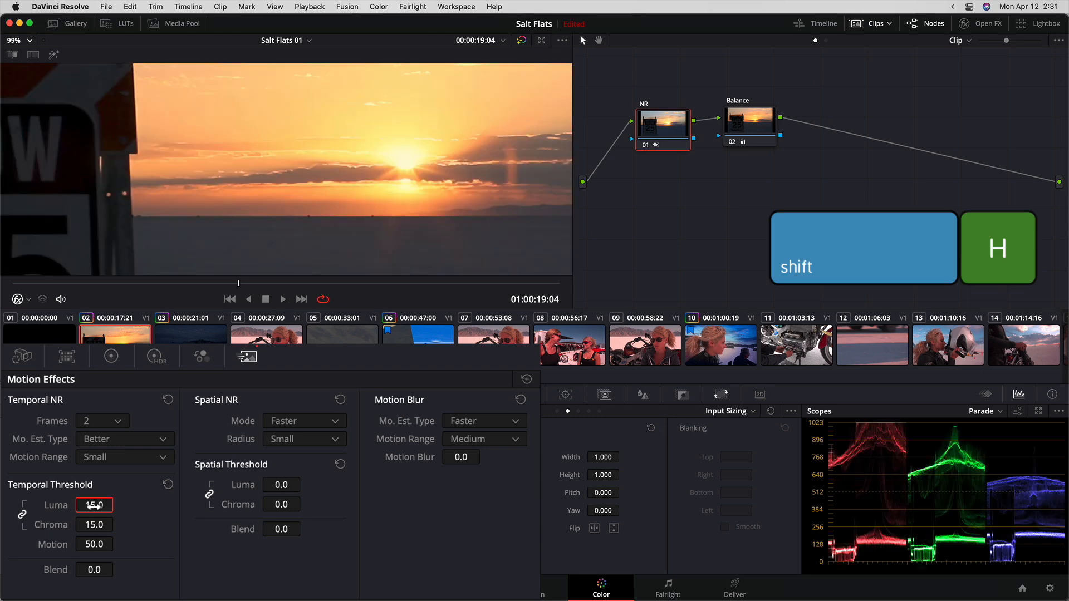
Step: Raise the linked temporal luma and chroma thresholds to 26.2 and the temporal motion threshold to 76.6
{"action": "key", "text": "shift+z"}
{"action": "scroll", "coordinate": [287, 165], "scroll_direction": "up", "scroll_amount": 5}
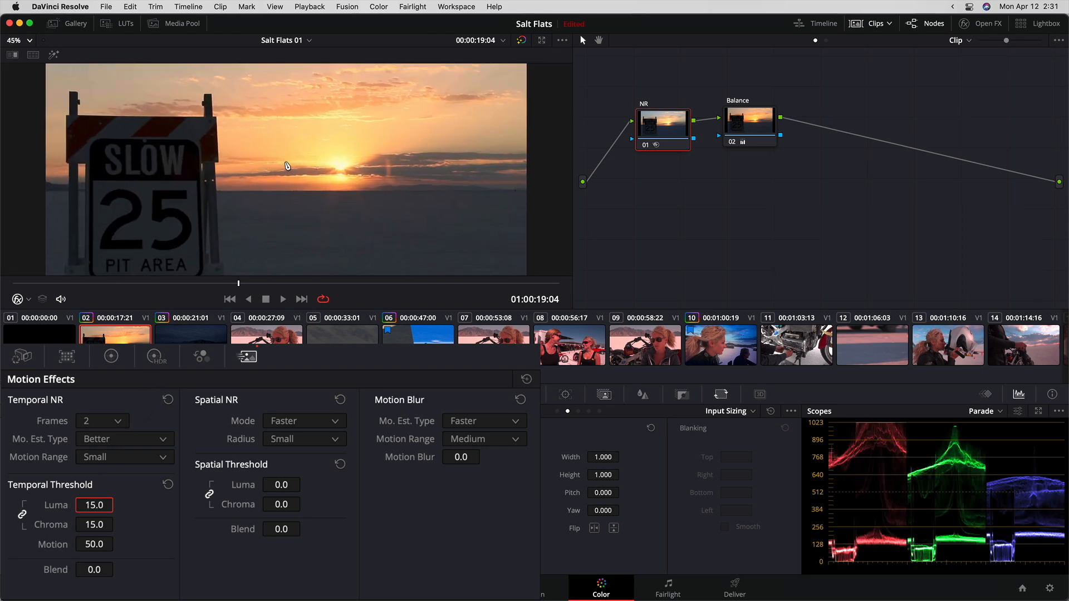
{"action": "scroll", "coordinate": [287, 166], "scroll_direction": "up", "scroll_amount": 3}
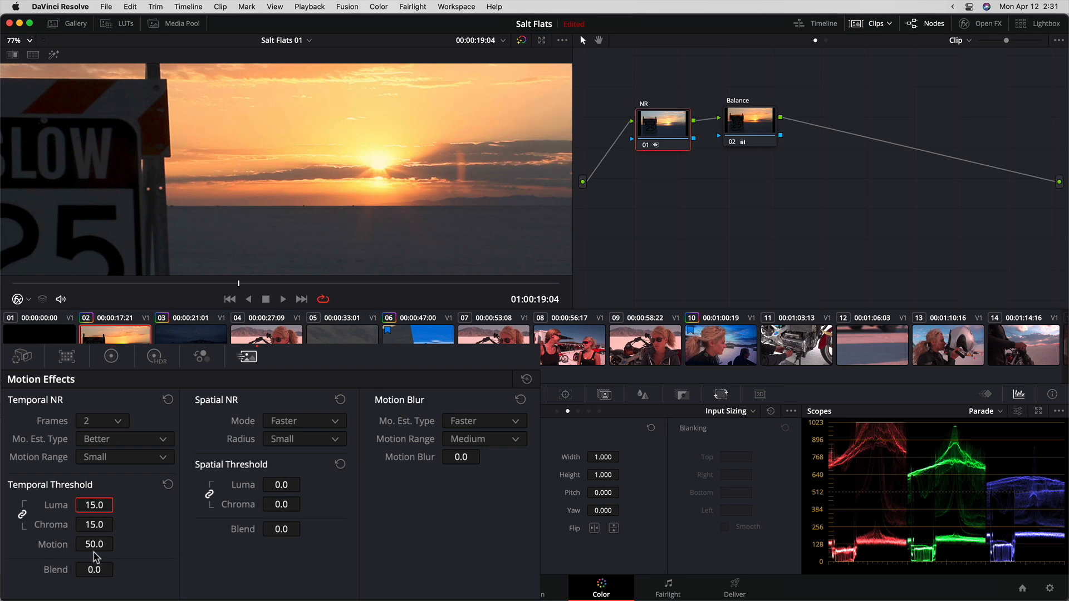
{"action": "left_click_drag", "start_coordinate": [92, 505], "coordinate": [118, 503]}
{"action": "left_click_drag", "start_coordinate": [94, 543], "coordinate": [118, 542]}
Step: Compare the image at 00:00:19:03 with the NR node disabled and enabled, leaving the node enabled
{"action": "left_click_drag", "start_coordinate": [193, 282], "coordinate": [233, 284]}
{"action": "key", "text": "super+d"}
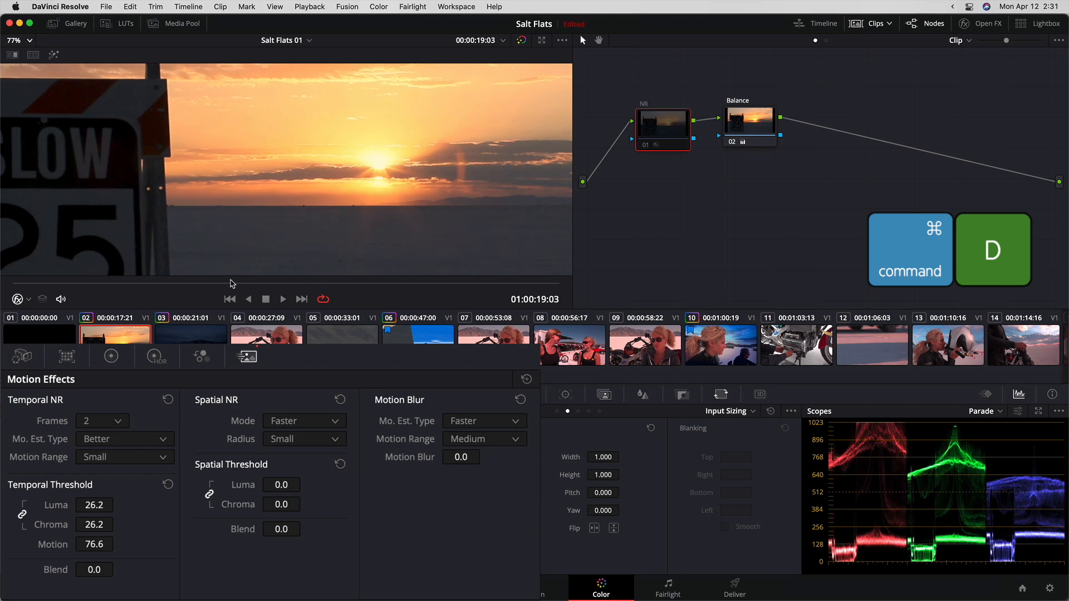
{"action": "key", "text": "super+d"}
{"action": "key", "text": "super+d"}
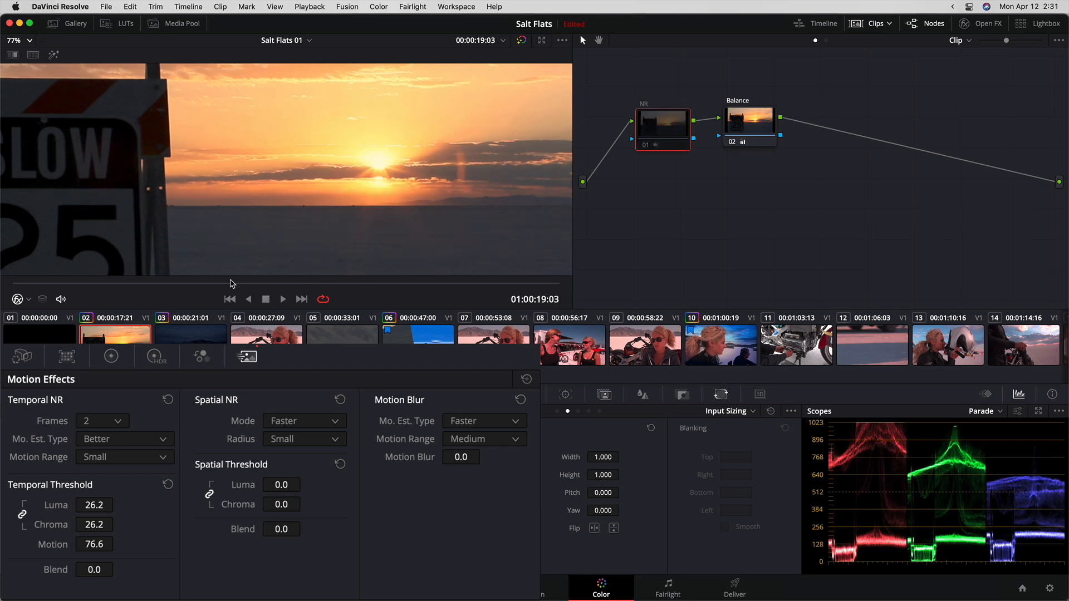
{"action": "key", "text": "super+d"}
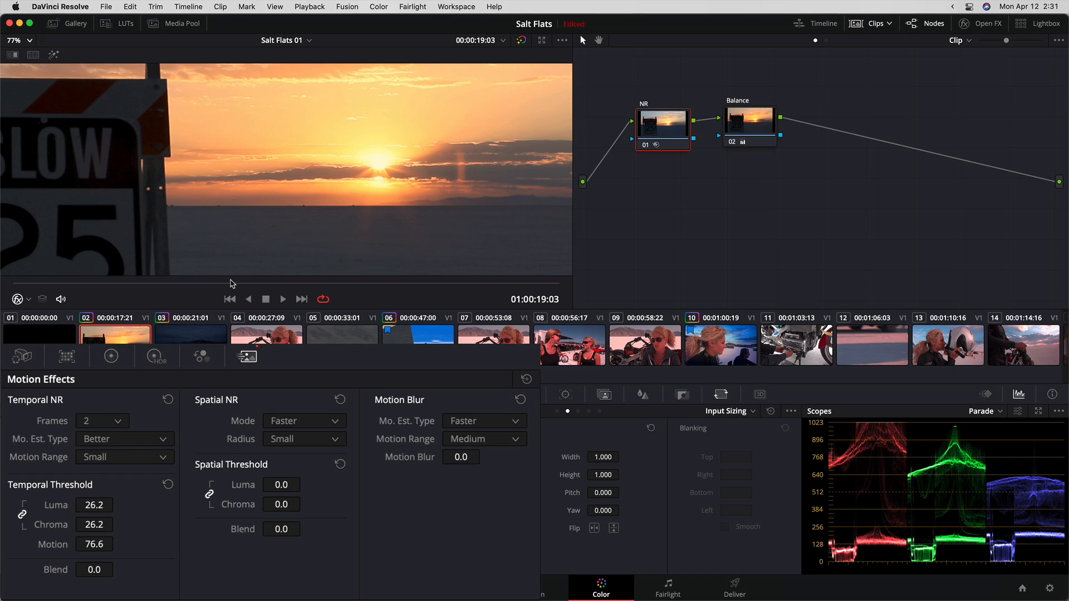
Step: Set the spatial noise reduction mode to Better
{"action": "scroll", "coordinate": [334, 240], "scroll_direction": "up", "scroll_amount": 5}
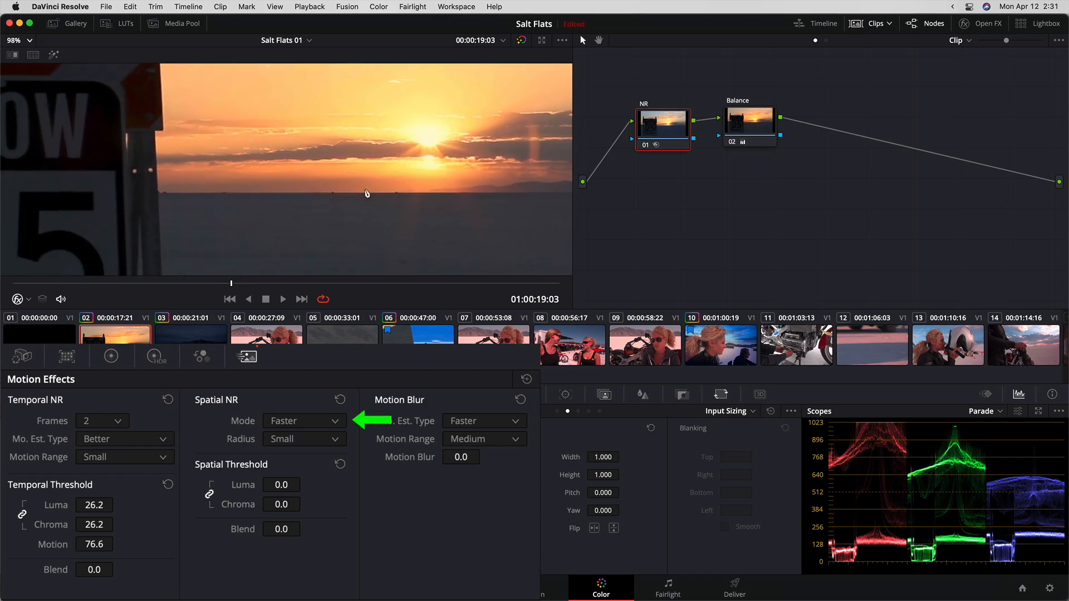
{"action": "left_click_drag", "start_coordinate": [364, 197], "coordinate": [369, 185]}
{"action": "left_click", "coordinate": [336, 422]}
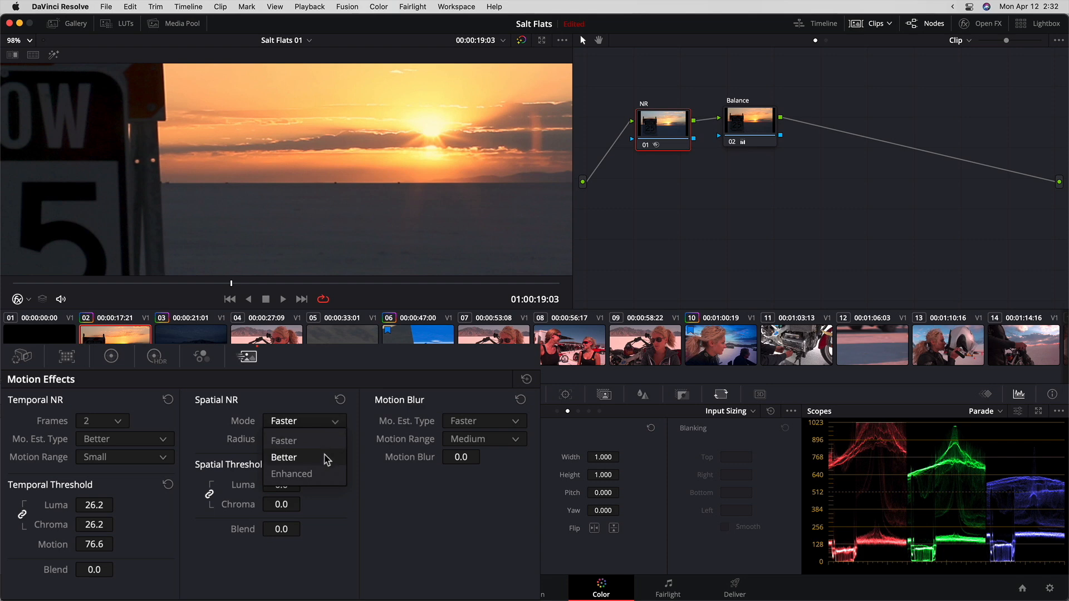
{"action": "left_click", "coordinate": [327, 458]}
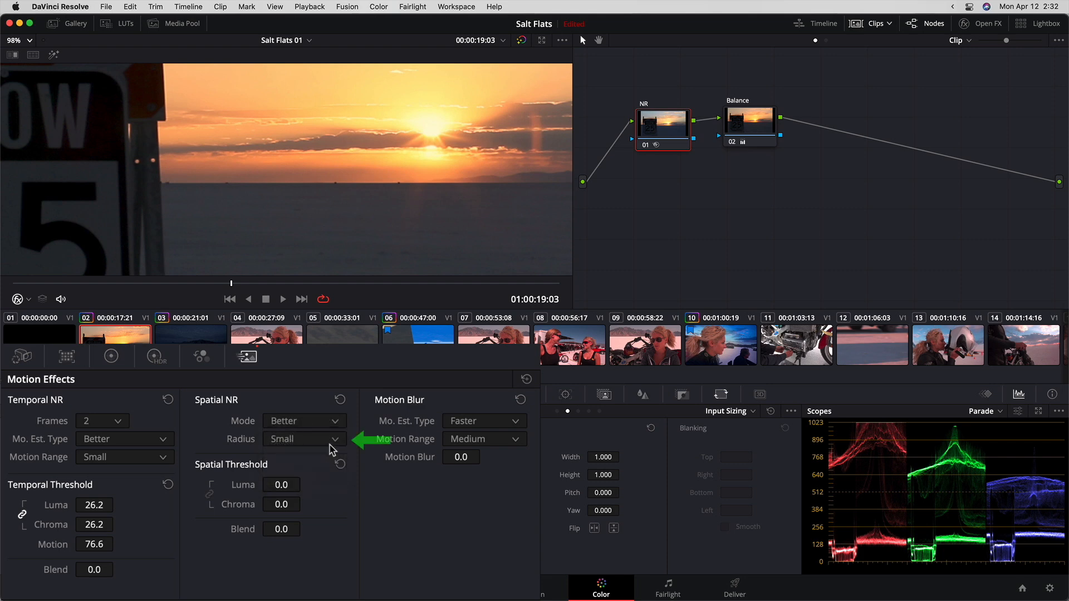
Step: Set the spatial noise reduction radius to Medium and raise the spatial luma and chroma thresholds to 20.8, enlarging the viewer
{"action": "left_click", "coordinate": [336, 441]}
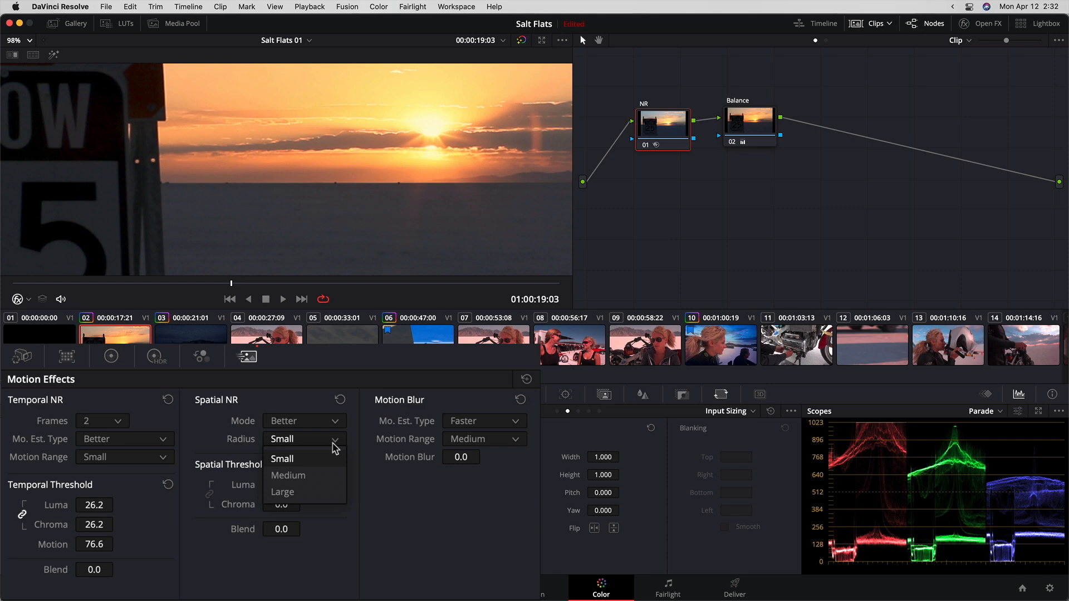
{"action": "left_click", "coordinate": [328, 475]}
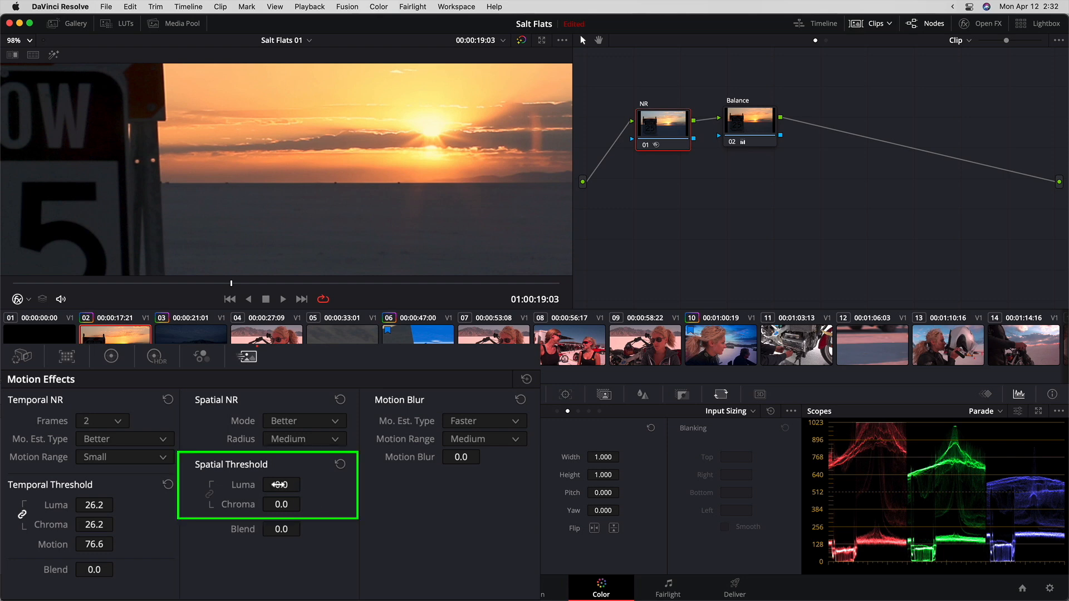
{"action": "left_click_drag", "start_coordinate": [280, 485], "coordinate": [305, 484]}
{"action": "key", "text": "alt+f"}
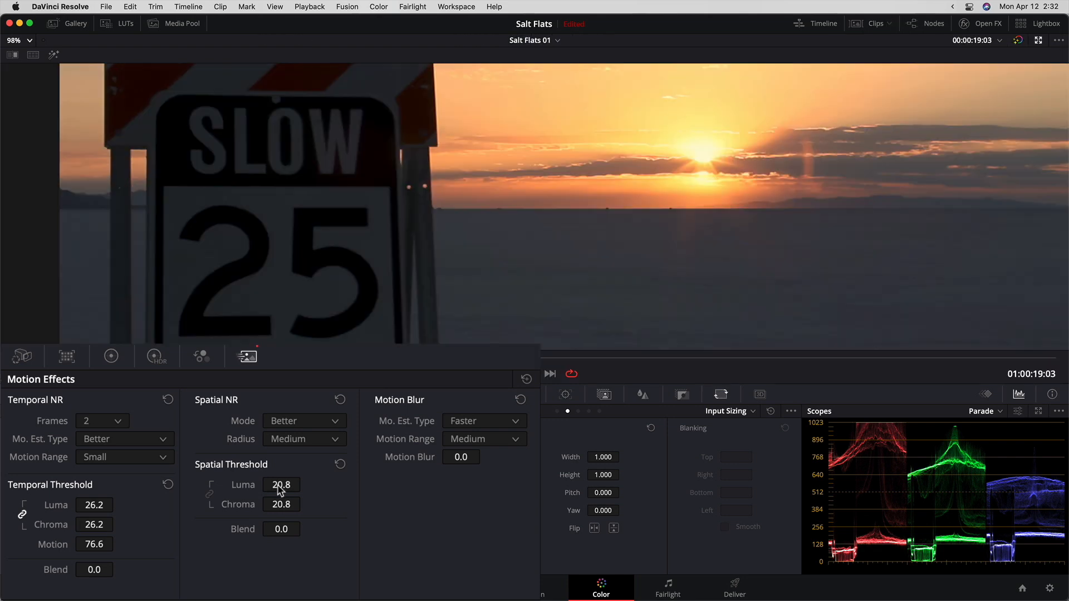
Step: Turn on the difference highlight and try the linked spatial luma and chroma thresholds at 66.8, 43.2 and 36.0
{"action": "key", "text": "shift+h"}
{"action": "left_click_drag", "start_coordinate": [276, 503], "coordinate": [305, 503]}
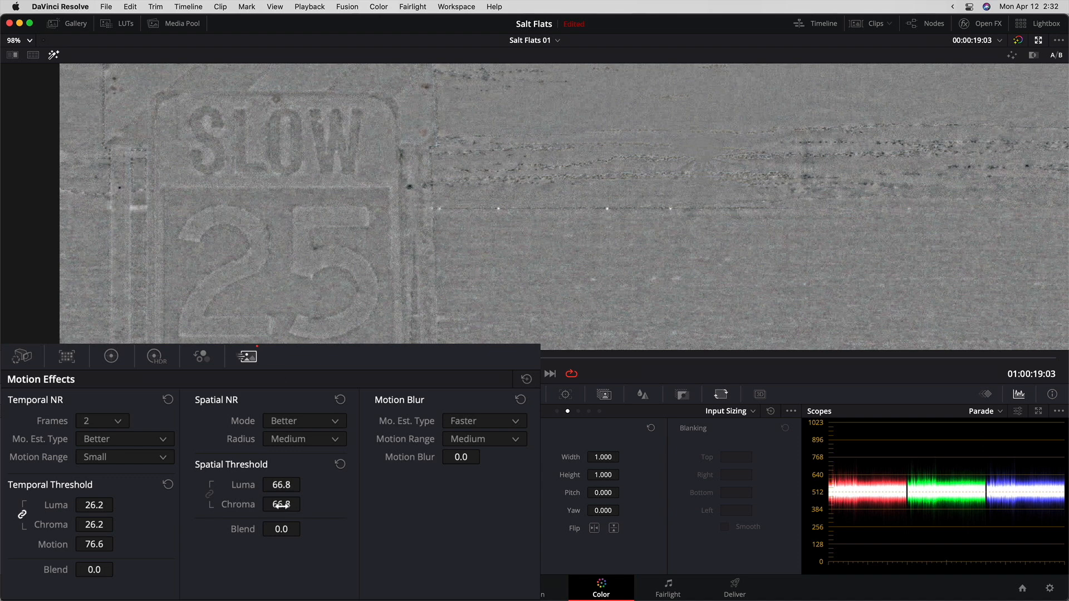
{"action": "left_click_drag", "start_coordinate": [281, 504], "coordinate": [262, 504]}
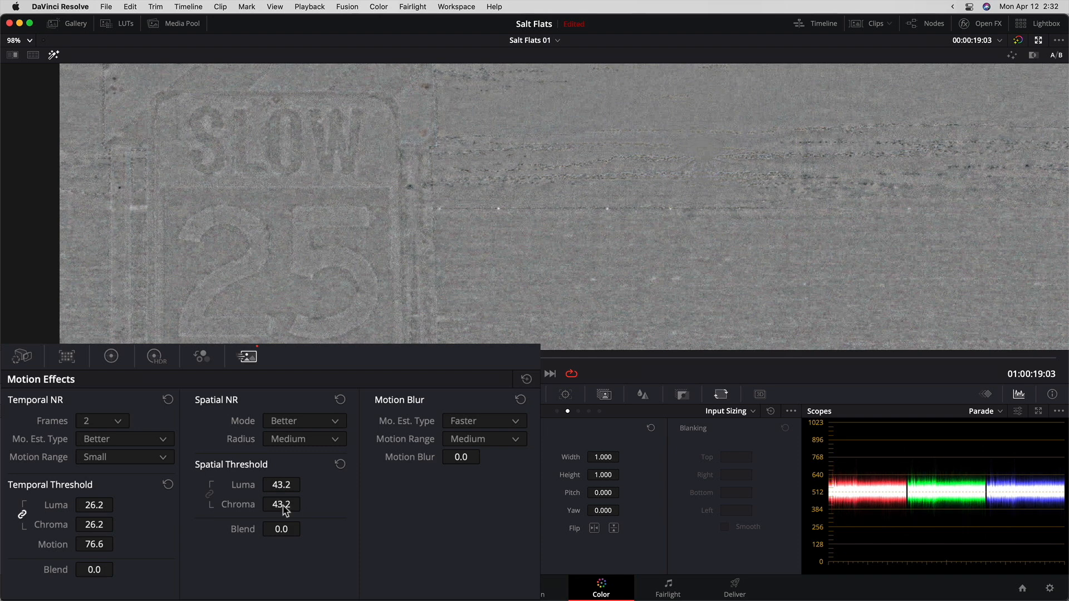
{"action": "left_click_drag", "start_coordinate": [284, 509], "coordinate": [275, 507]}
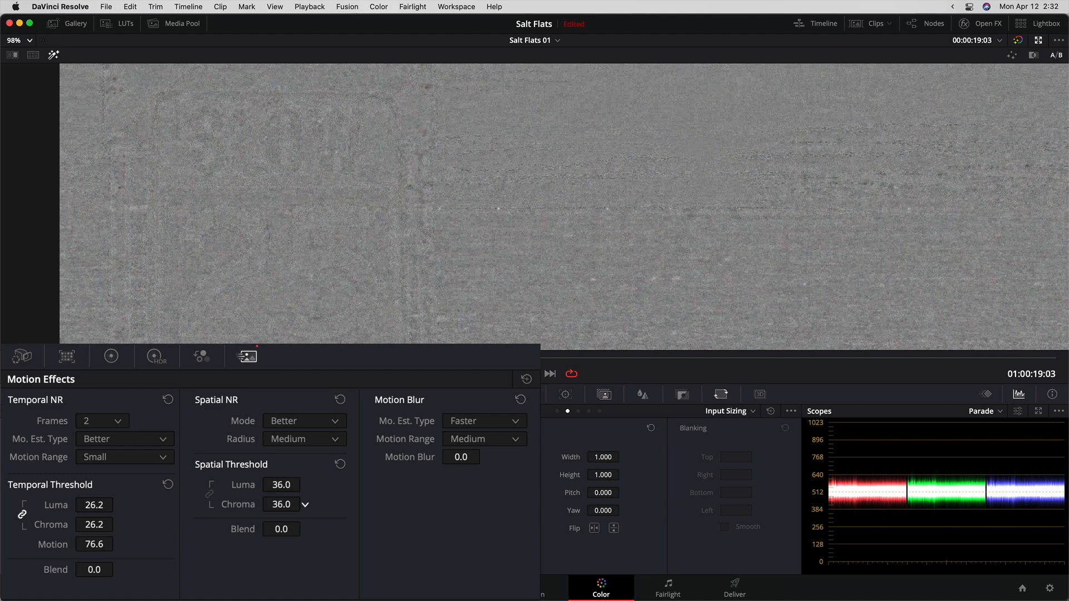
Step: Set the linked spatial luma and chroma thresholds to 25 and return to the normal-size viewer with the difference highlight off
{"action": "left_click", "coordinate": [289, 506]}
{"action": "type", "text": "25"}
{"action": "key", "text": "Return"}
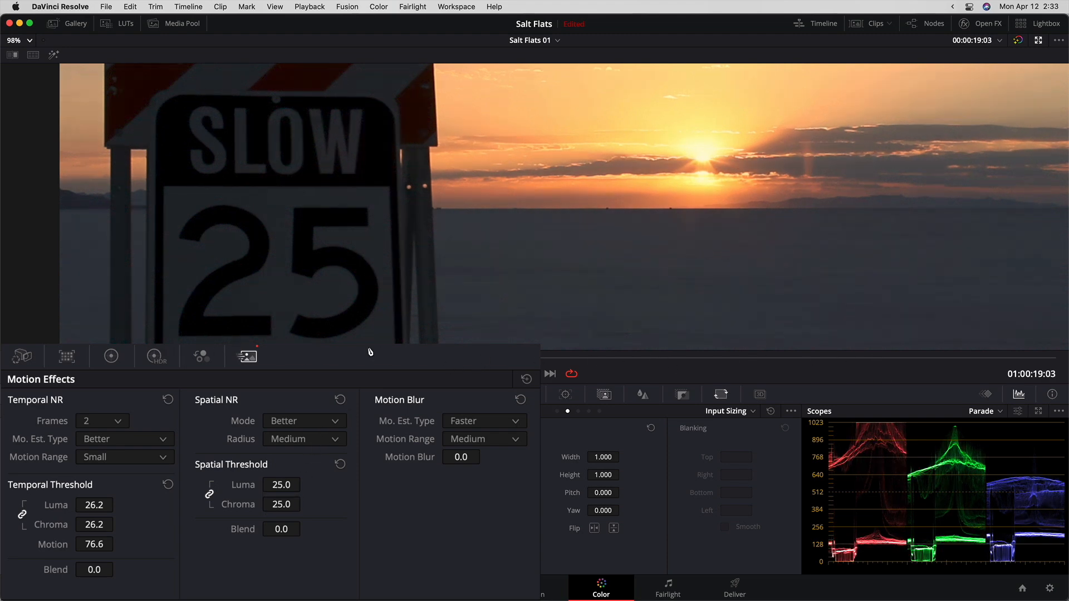
{"action": "key", "text": "alt+f"}
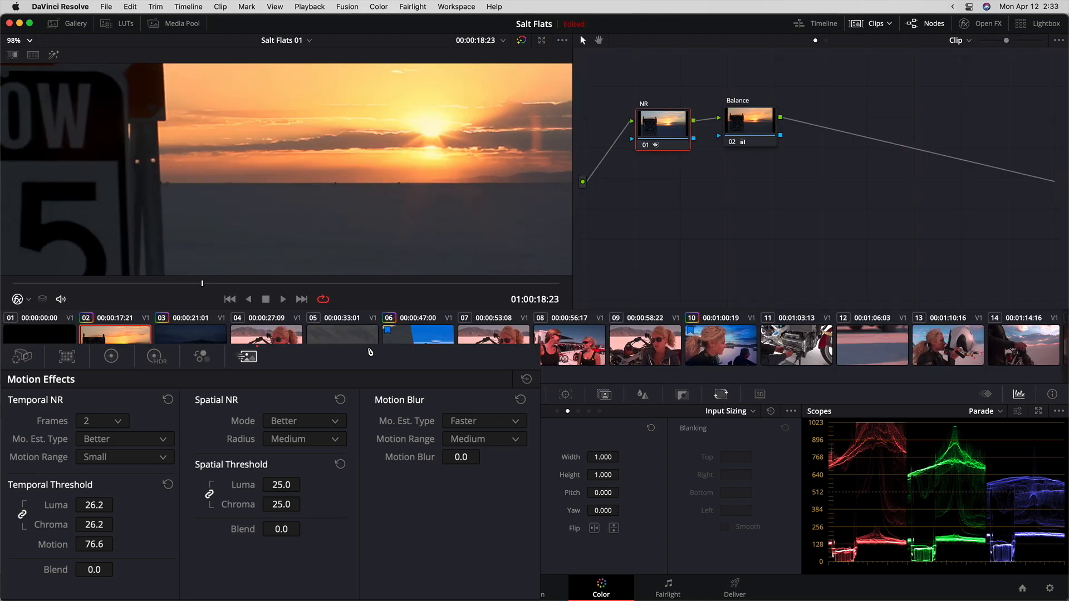
Step: Extract the NR node and try it after the Balance node before returning it ahead of Balance
{"action": "left_click_drag", "start_coordinate": [669, 133], "coordinate": [669, 138]}
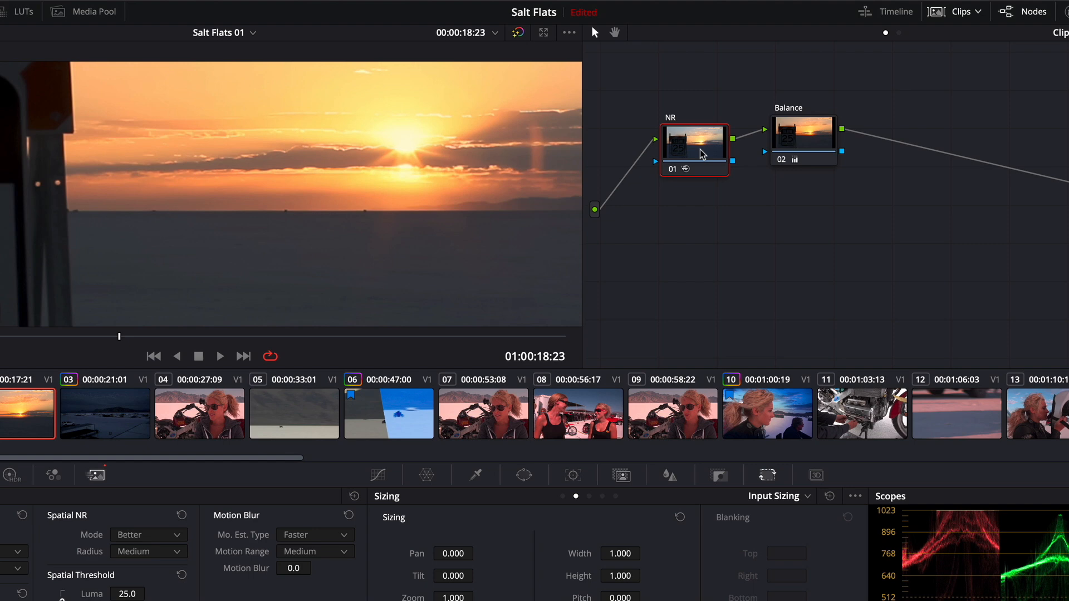
{"action": "key", "text": "e"}
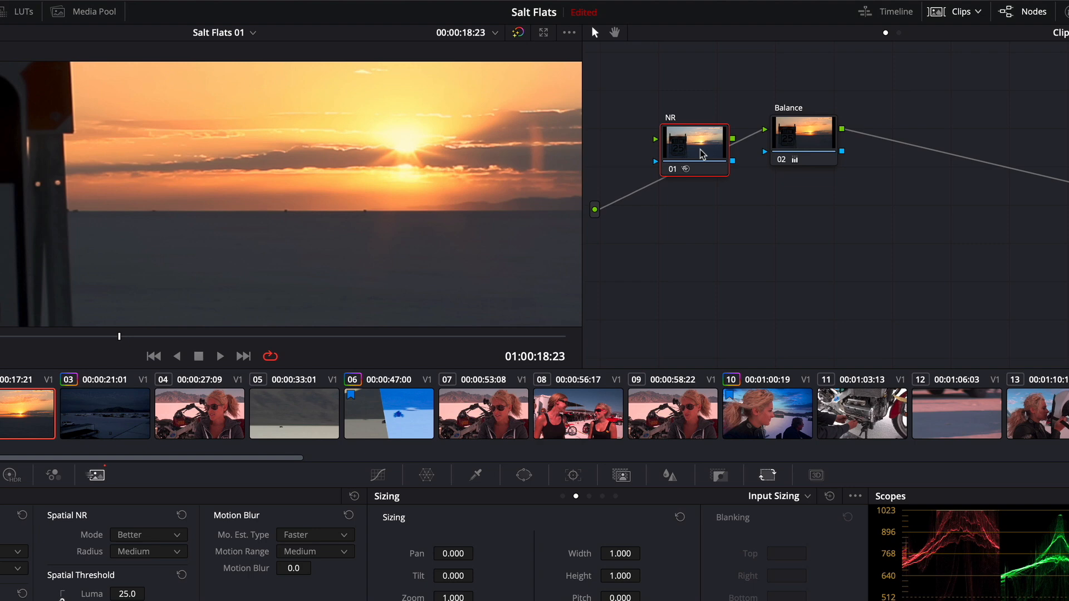
{"action": "left_click_drag", "start_coordinate": [700, 154], "coordinate": [991, 168]}
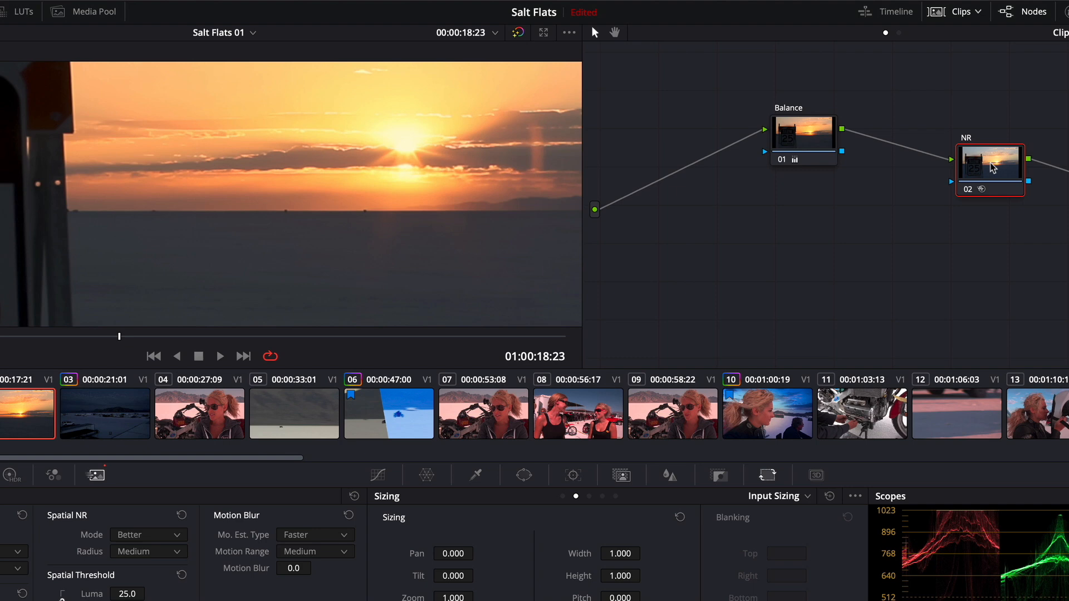
{"action": "left_click_drag", "start_coordinate": [992, 169], "coordinate": [692, 172]}
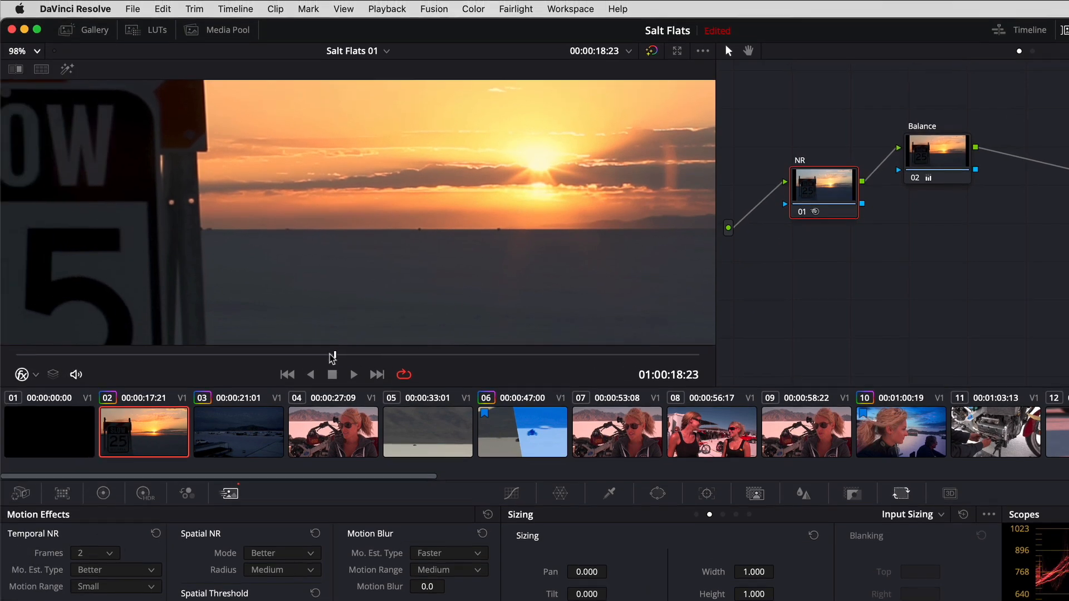
Step: Fit the image to the viewer and play the sunset clip from near its start with the NR node enabled to check playback speed
{"action": "key", "text": "shift+z"}
{"action": "left_click_drag", "start_coordinate": [316, 356], "coordinate": [25, 359]}
{"action": "left_click", "coordinate": [354, 375]}
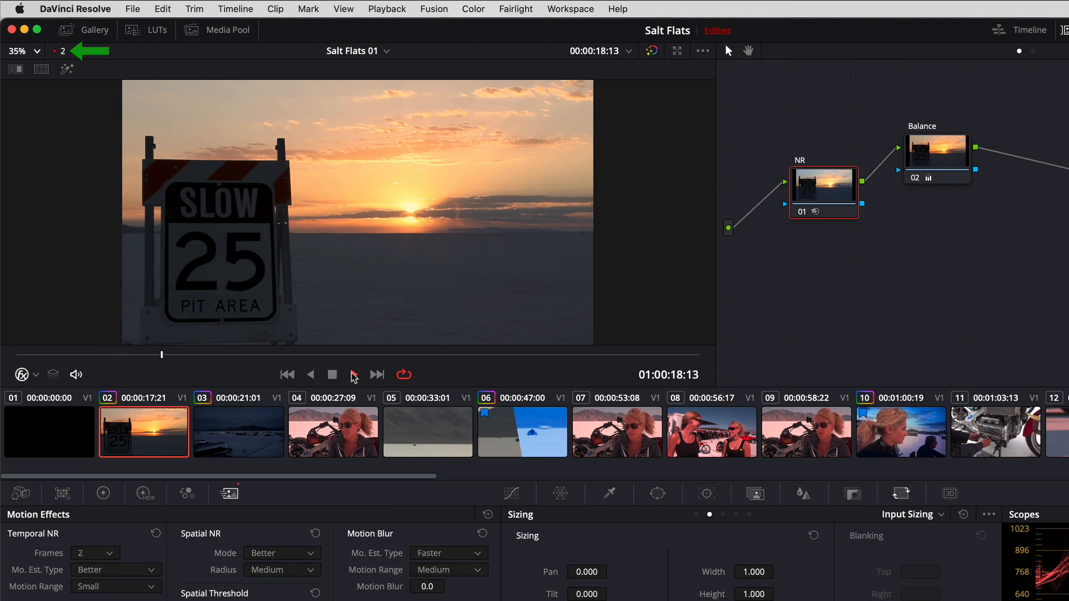
{"action": "left_click", "coordinate": [332, 375]}
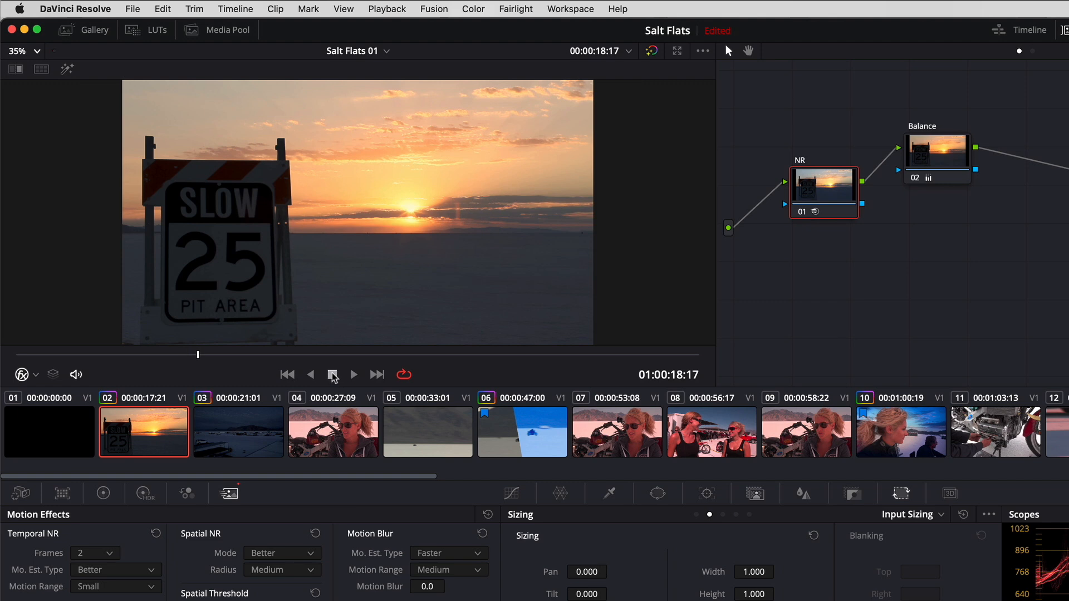
Step: Disable the NR node and play the sunset clip to compare the playback speed
{"action": "key", "text": "super+d"}
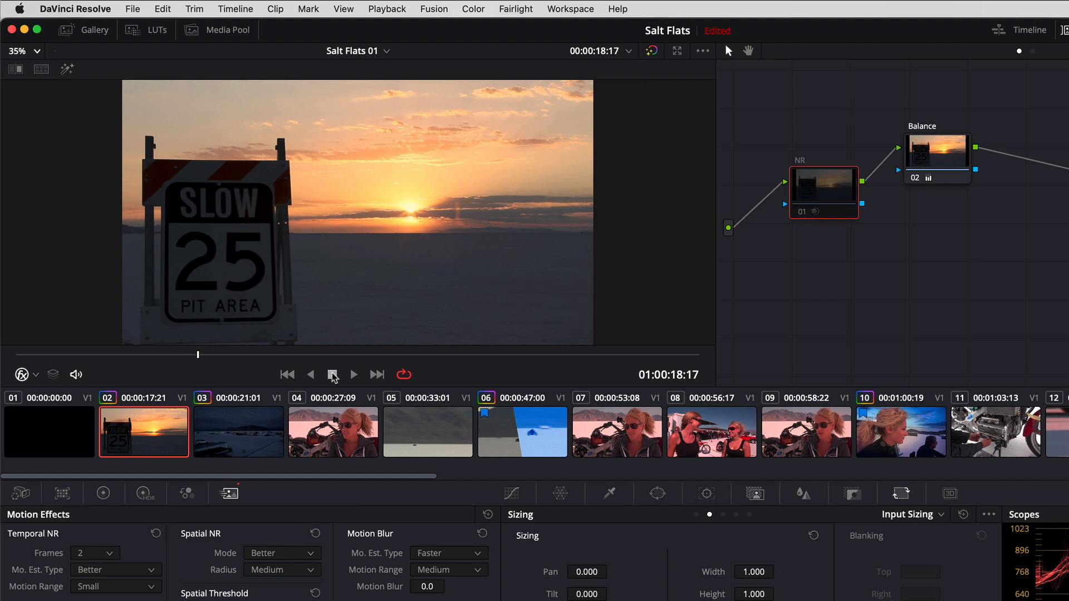
{"action": "left_click", "coordinate": [354, 375]}
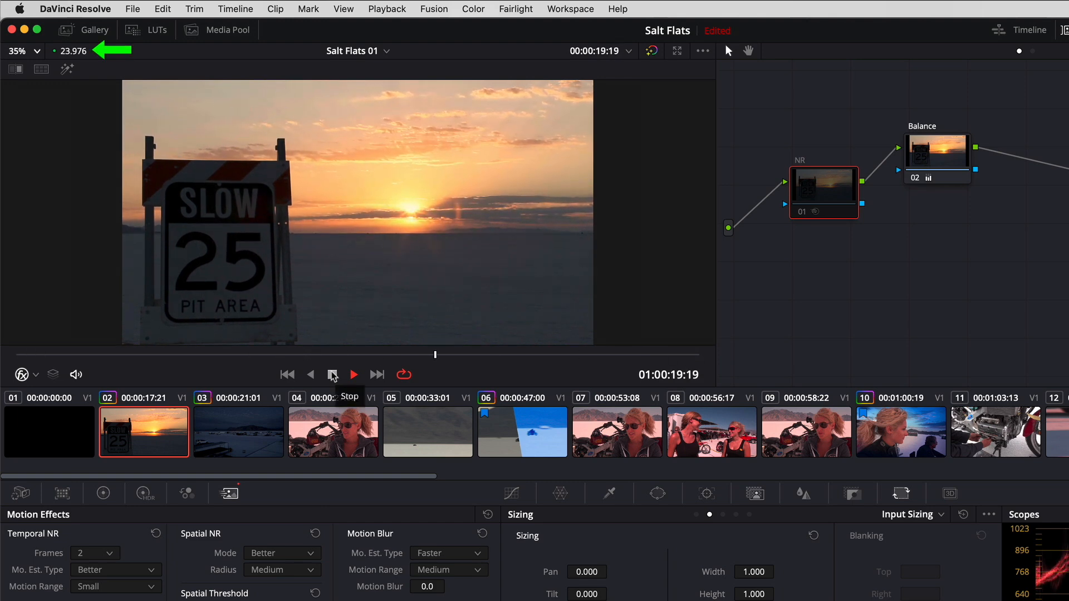
{"action": "left_click", "coordinate": [332, 376]}
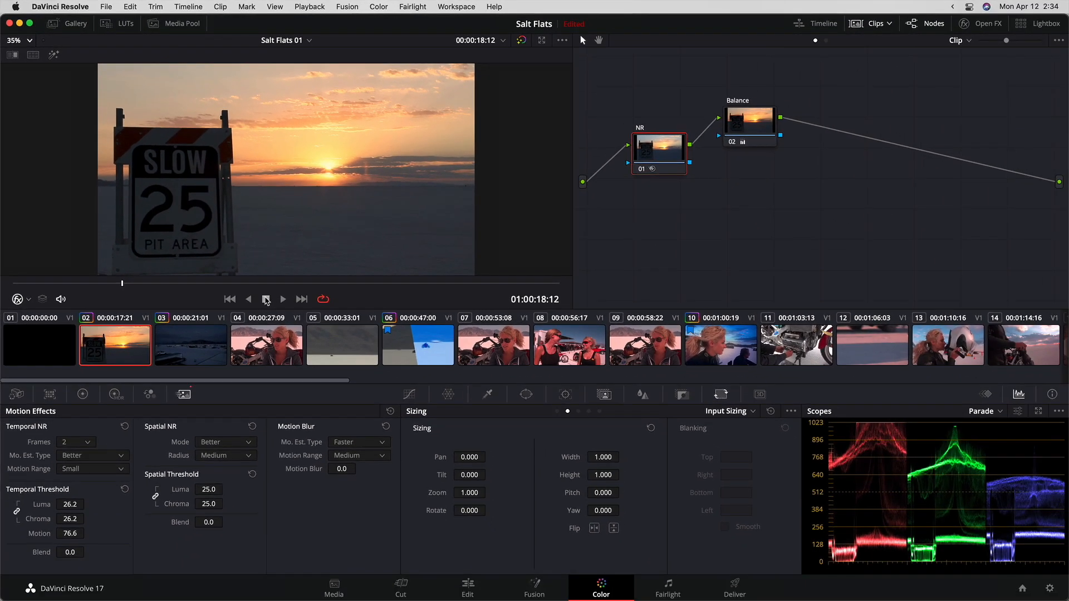
Step: Disable the NR node and apply the Resolve FX Revival Noise Reduction effect to the sunset clip on the Edit page
{"action": "key", "text": "ctrl+d"}
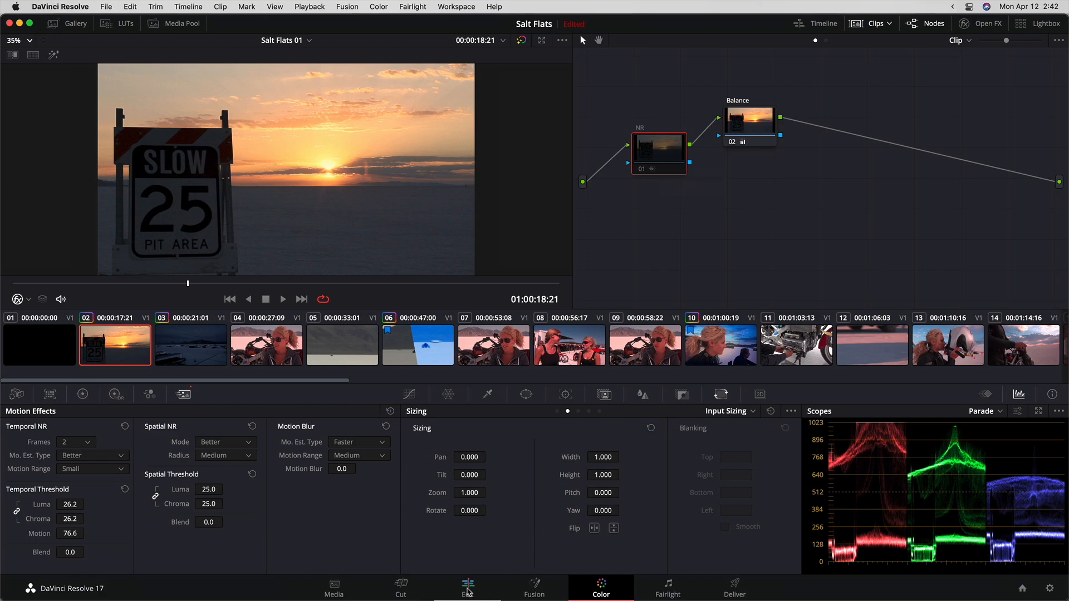
{"action": "left_click", "coordinate": [466, 591]}
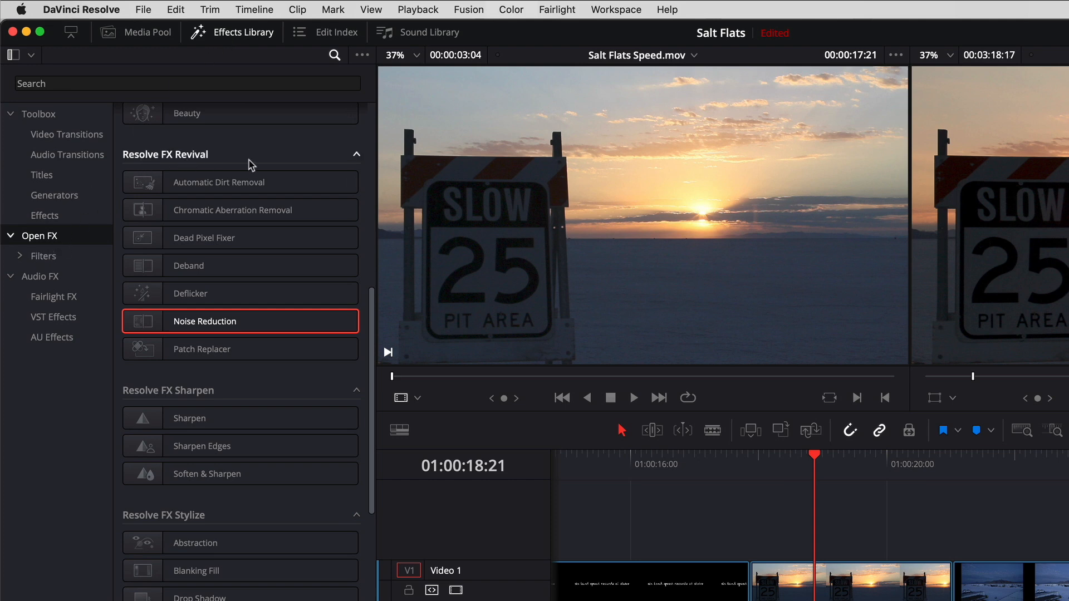
{"action": "left_click_drag", "start_coordinate": [138, 323], "coordinate": [806, 600]}
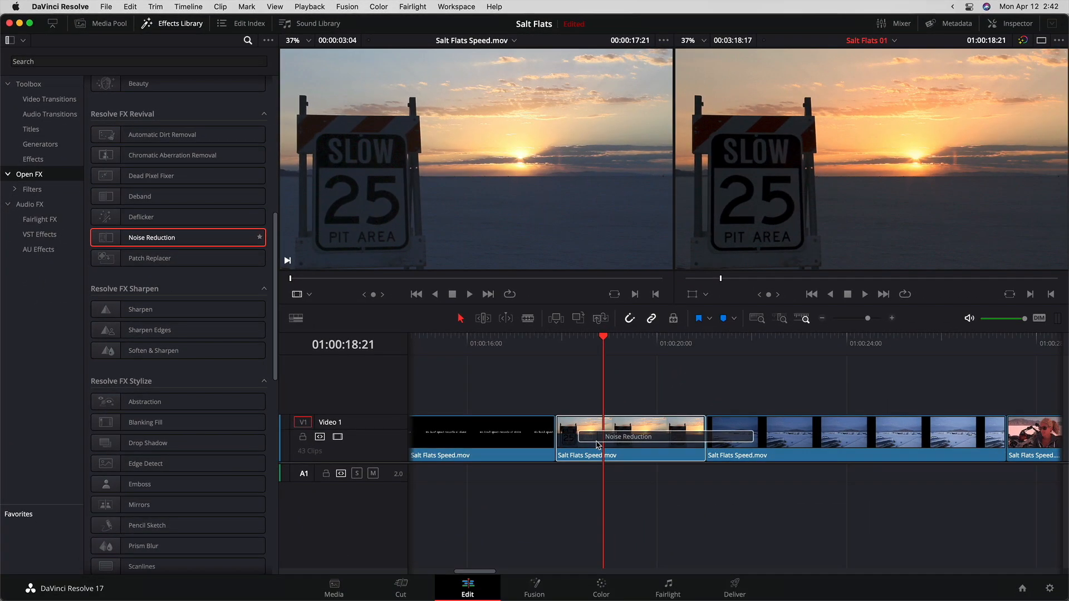
{"action": "left_click_drag", "start_coordinate": [598, 445], "coordinate": [599, 446]}
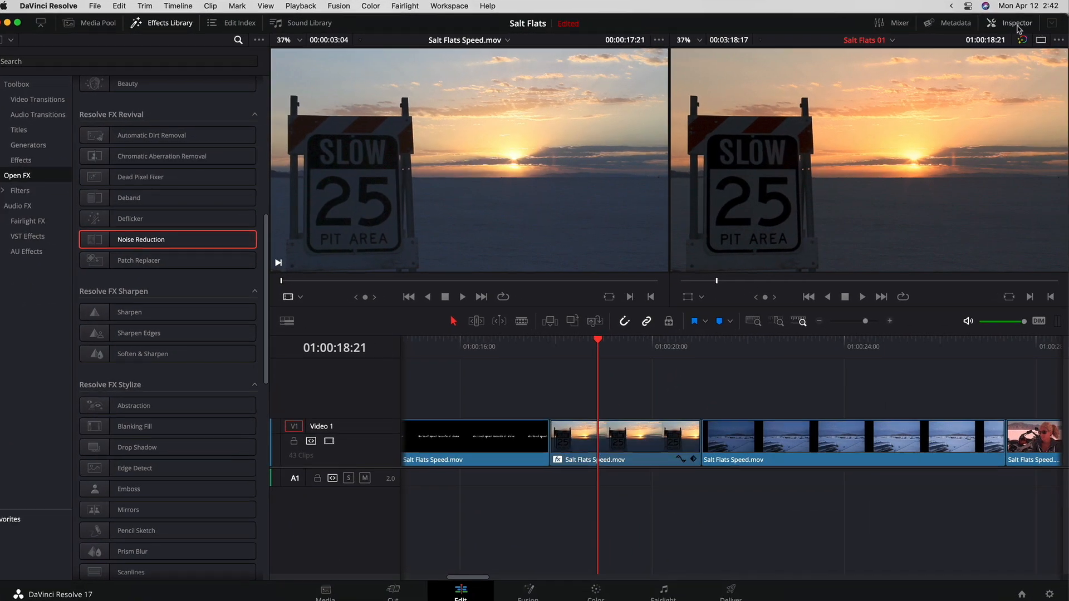
Step: Examine the clip's Noise Reduction effect settings in the Inspector and move the playhead to 01:00:19:00
{"action": "left_click", "coordinate": [1017, 26]}
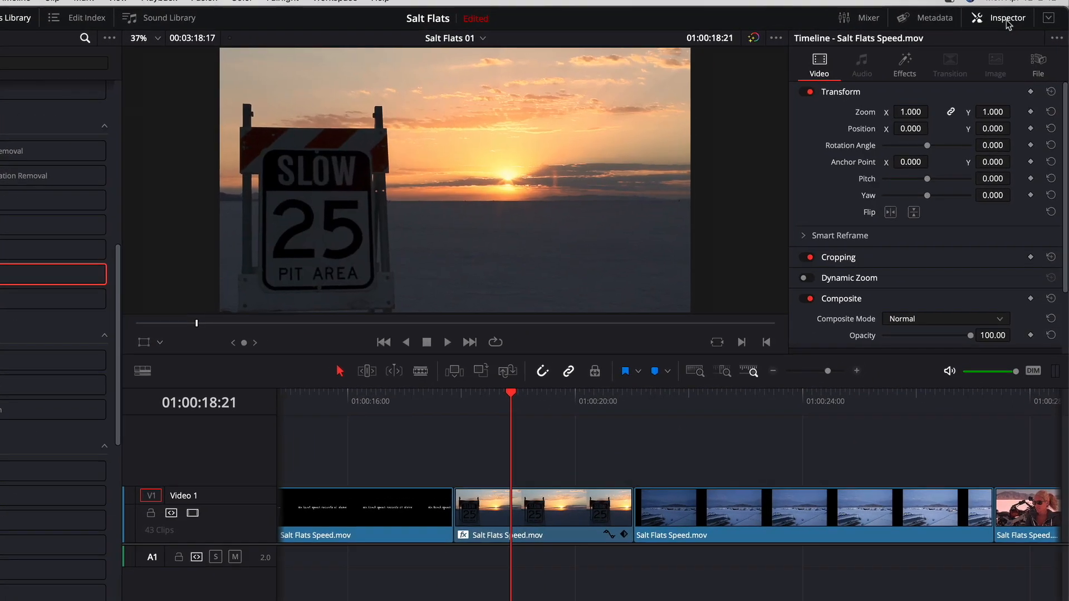
{"action": "left_click", "coordinate": [931, 60]}
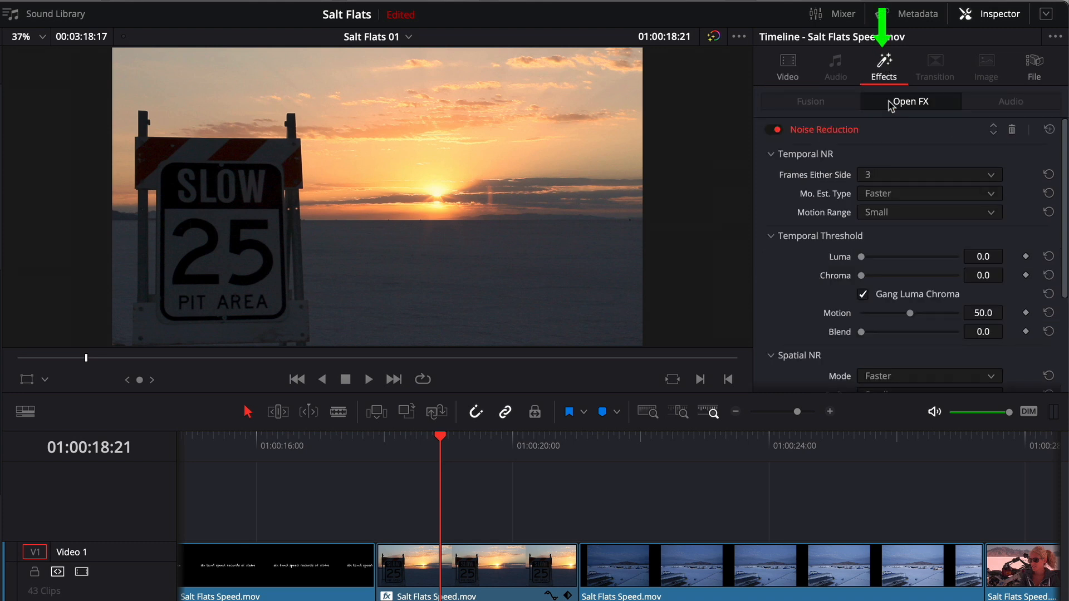
{"action": "scroll", "coordinate": [929, 213], "scroll_direction": "down", "scroll_amount": 3}
{"action": "scroll", "coordinate": [928, 212], "scroll_direction": "down", "scroll_amount": 4}
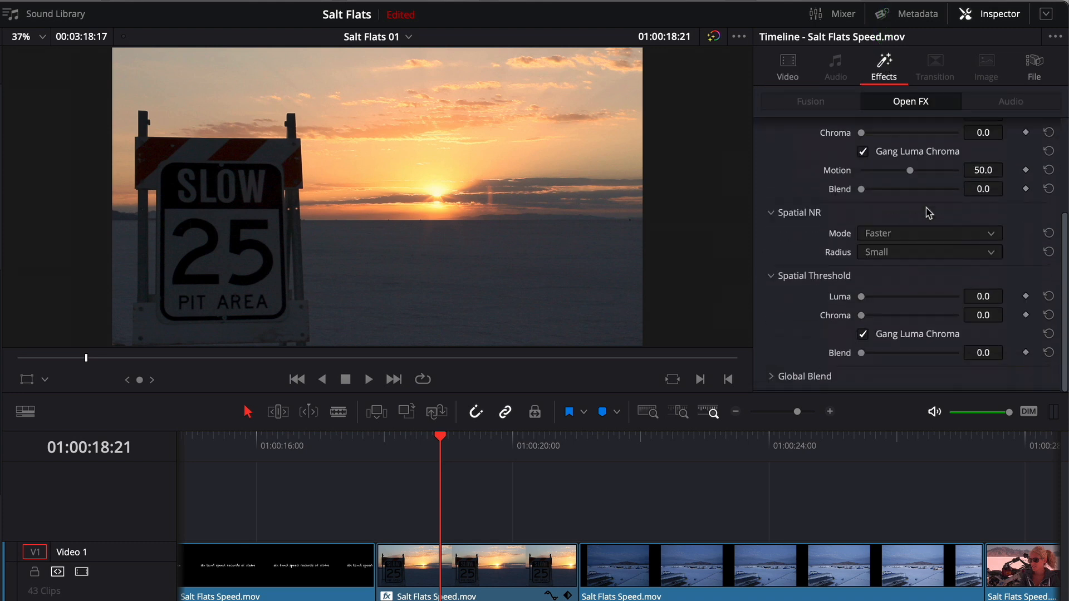
{"action": "scroll", "coordinate": [925, 210], "scroll_direction": "up", "scroll_amount": 7}
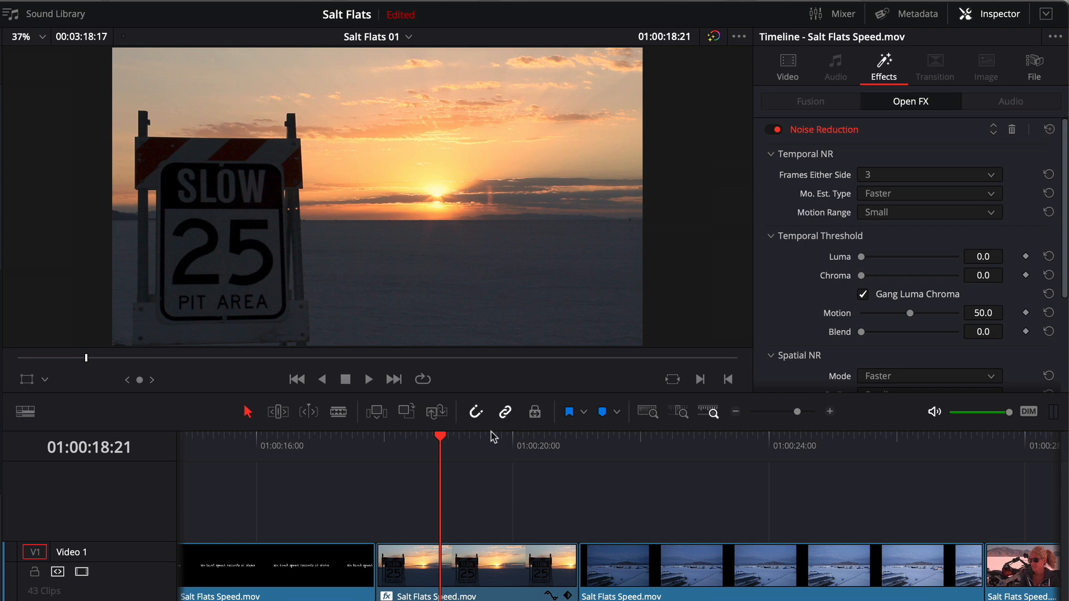
{"action": "left_click", "coordinate": [448, 437]}
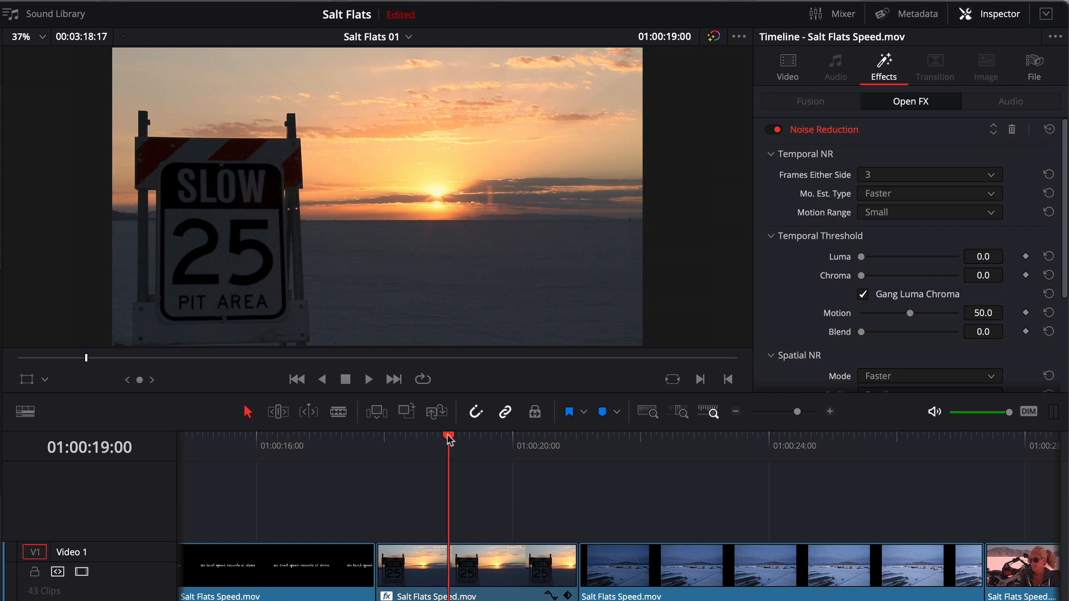